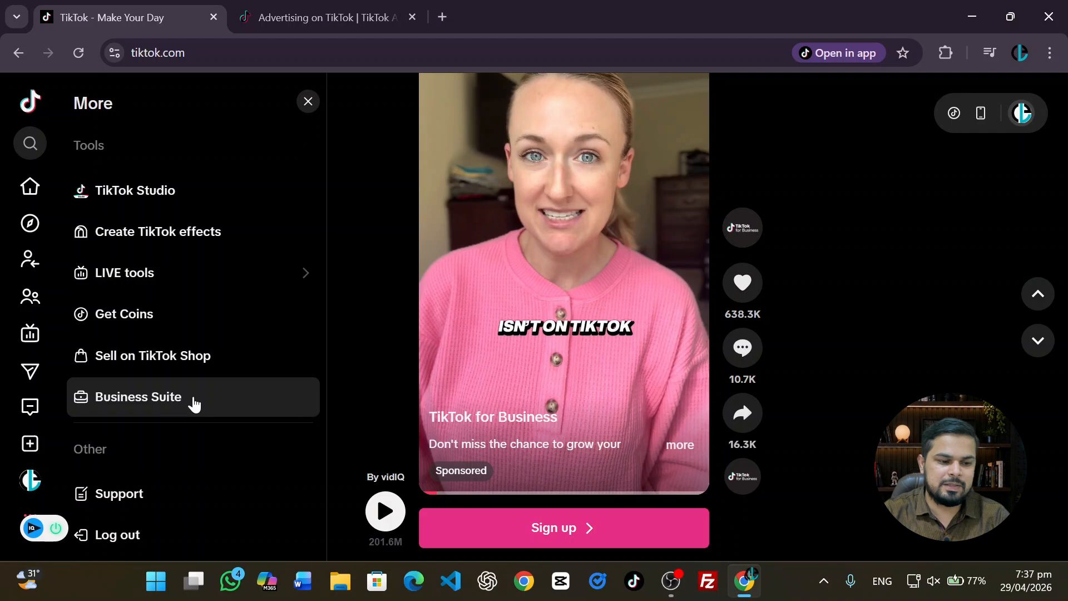
# - Open the Business Suite and enter Ads Manager with the Enter Loops_adv advertising account
pyautogui.click(193, 399)
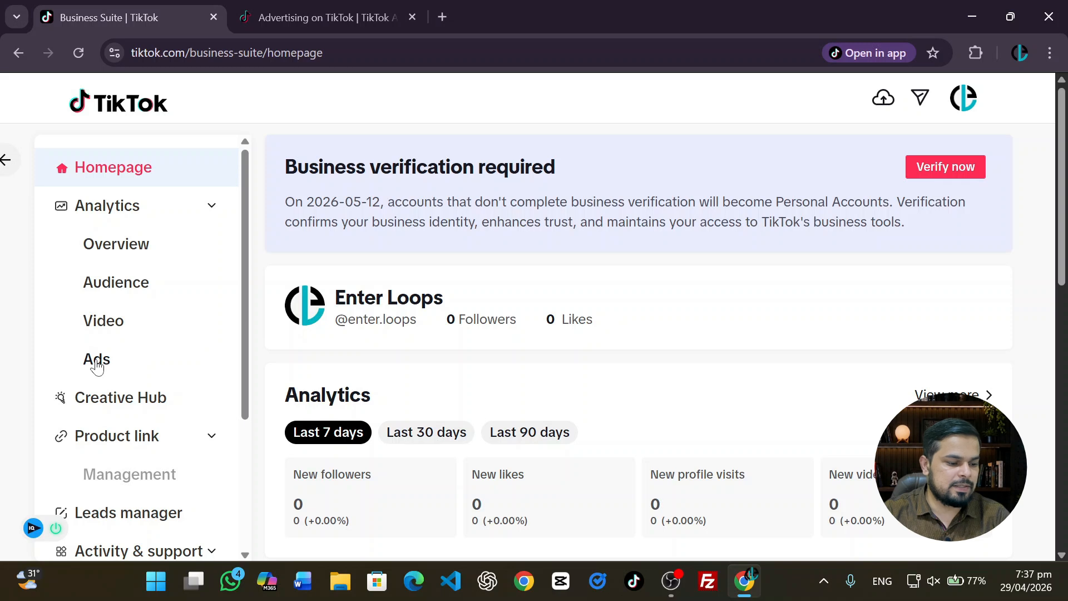
pyautogui.click(412, 320)
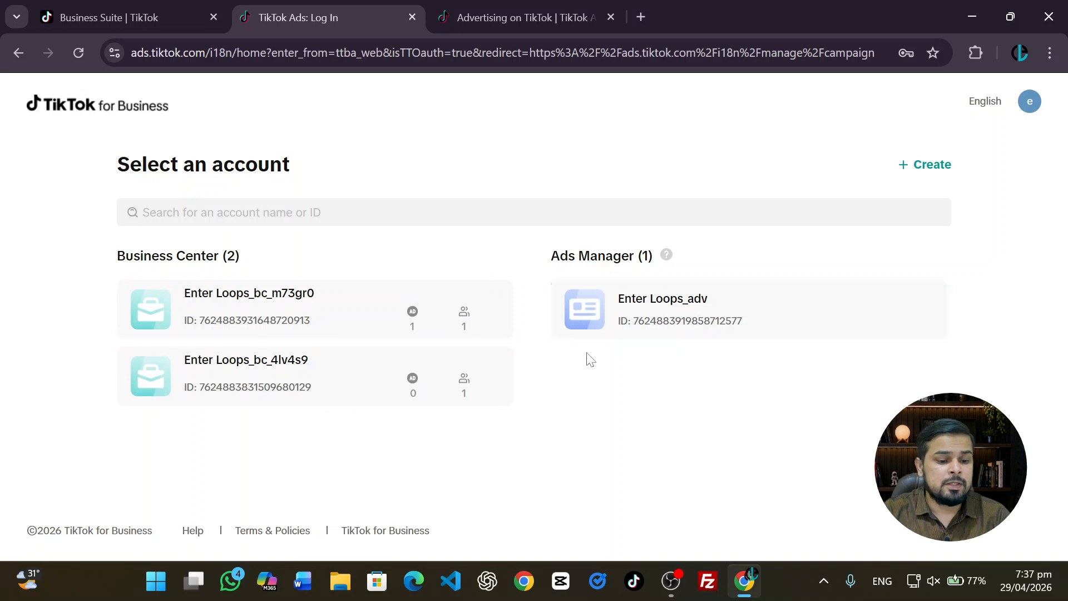
pyautogui.click(682, 325)
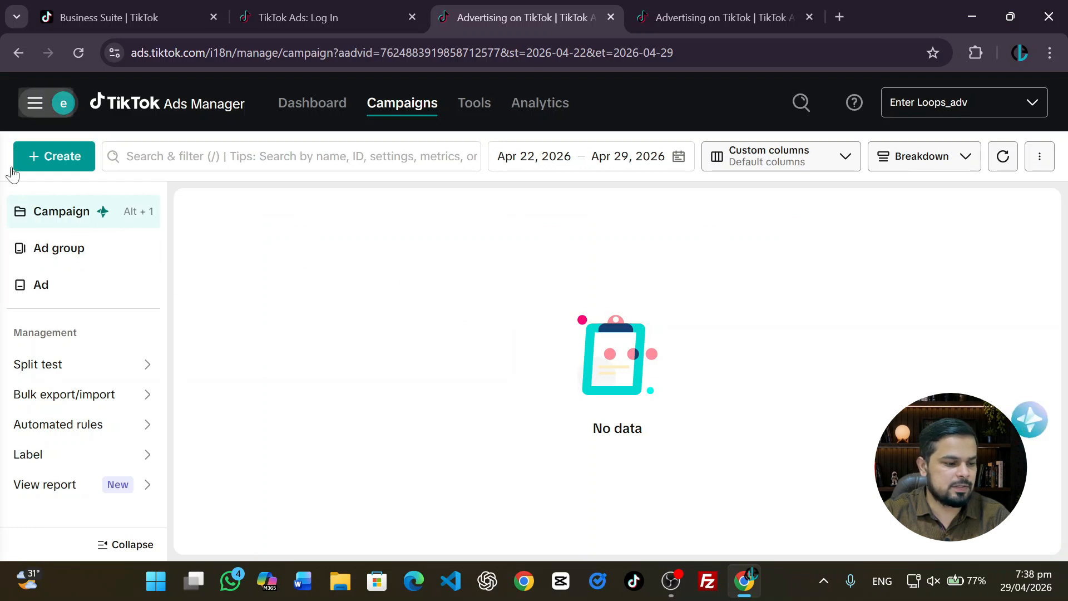
# - Review the Ads Manager dashboard, including its top ads, potential audience by age and suggested setup actions
pyautogui.click(321, 106)
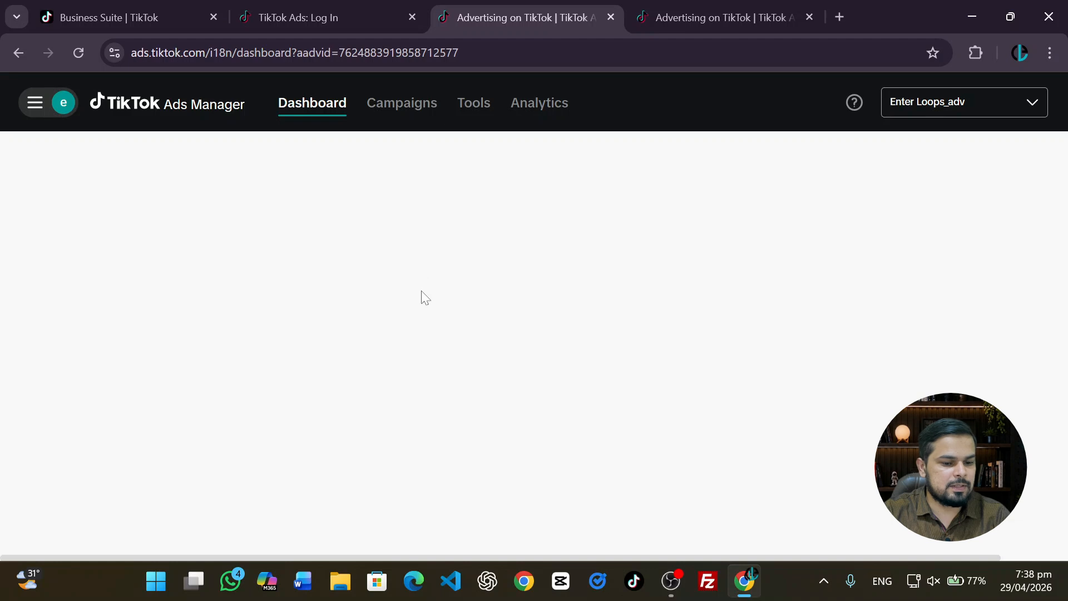
pyautogui.scroll(-3, 265, 317)
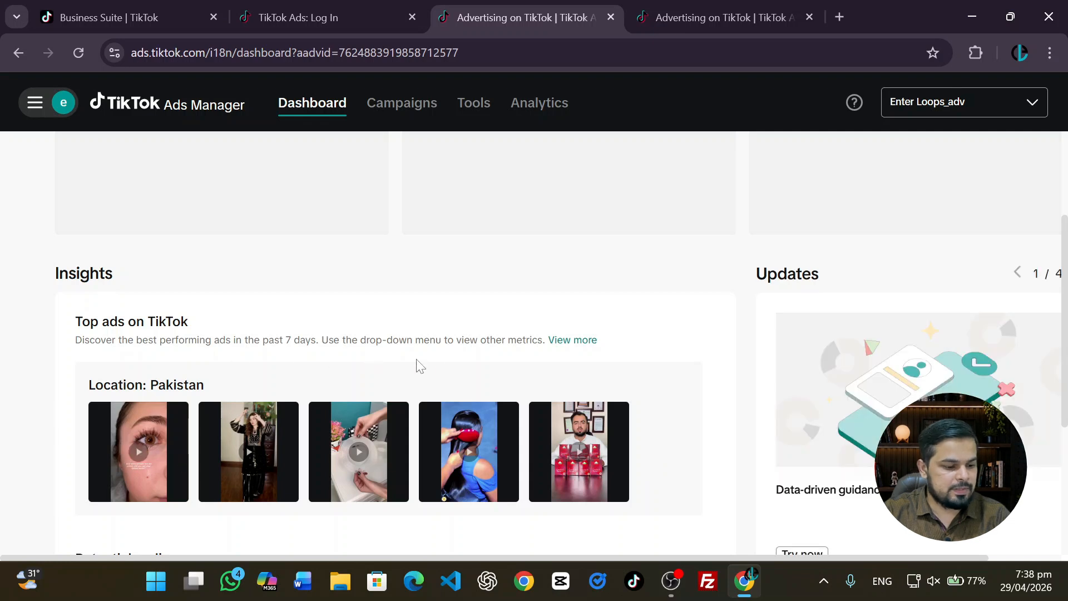
pyautogui.scroll(-5, 437, 365)
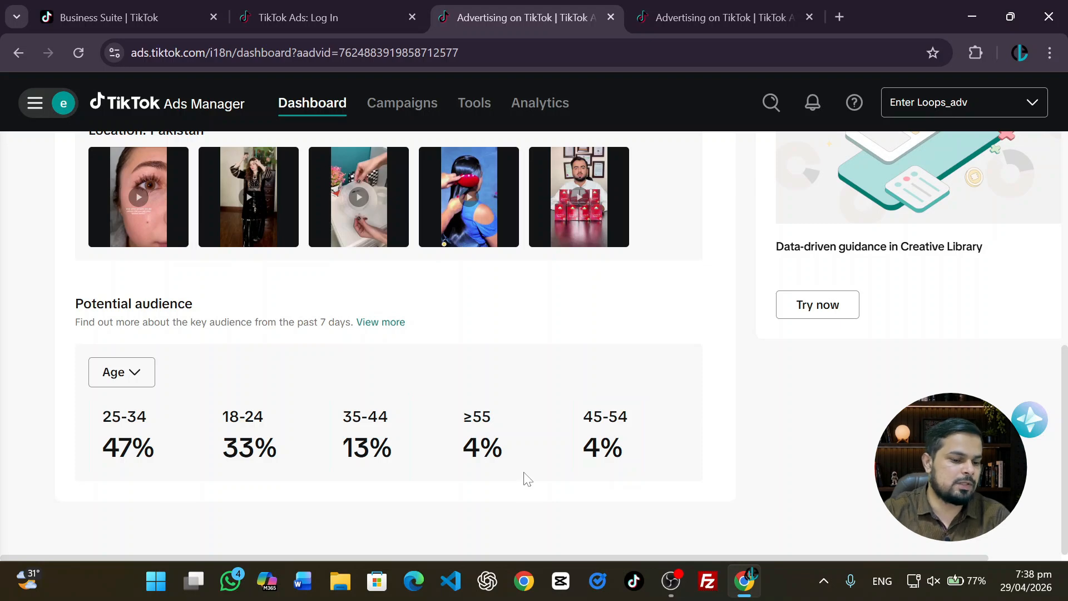
pyautogui.scroll(9, 517, 365)
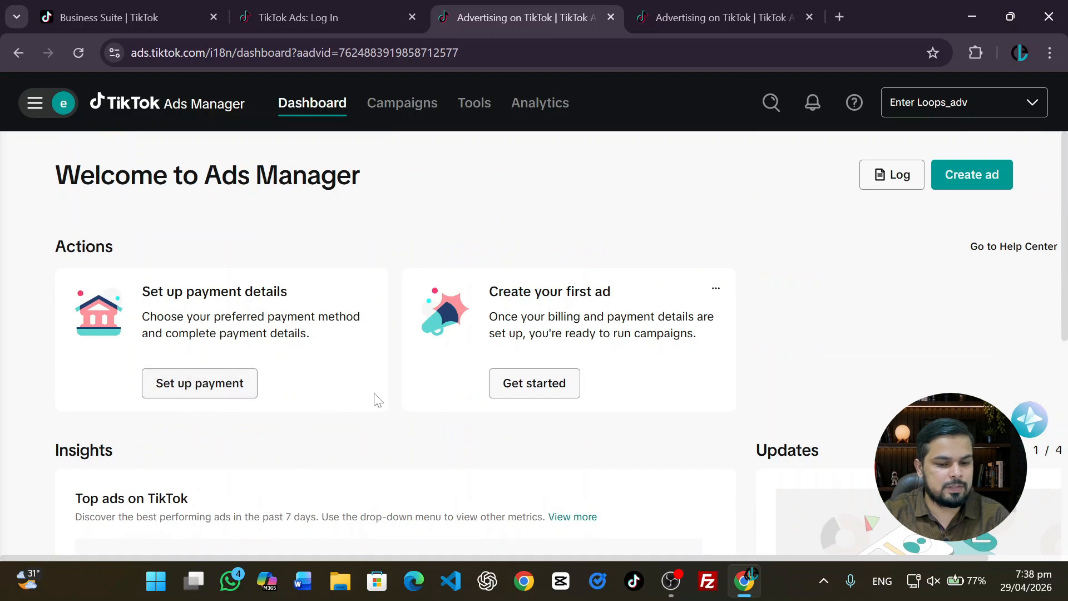
# - Create a new campaign with the Brand awareness objective and Traffic goal, accepting the reset of the ad settings
pyautogui.click(415, 105)
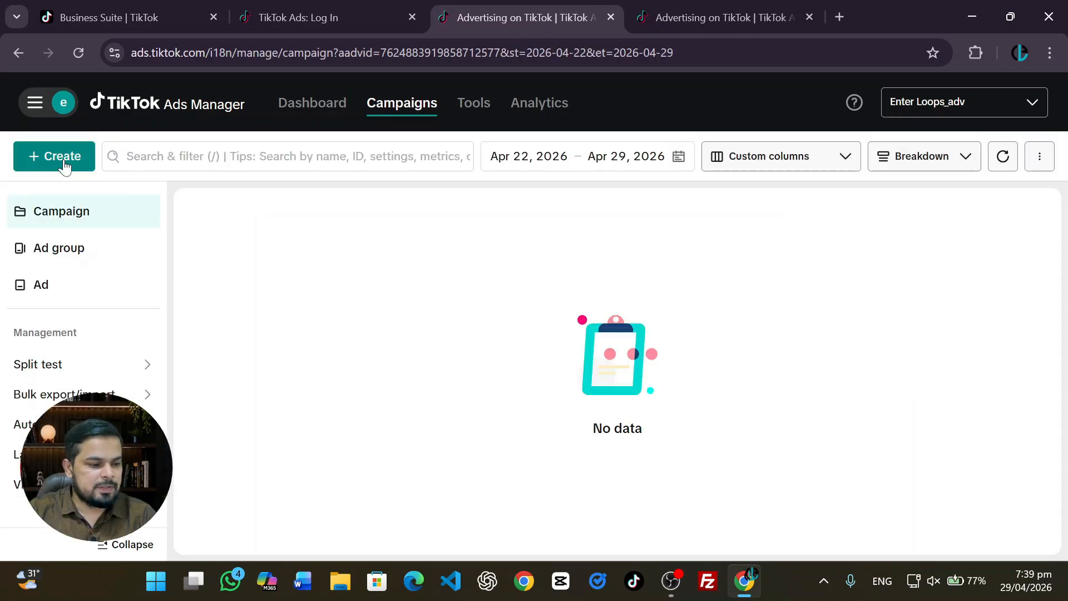
pyautogui.click(65, 166)
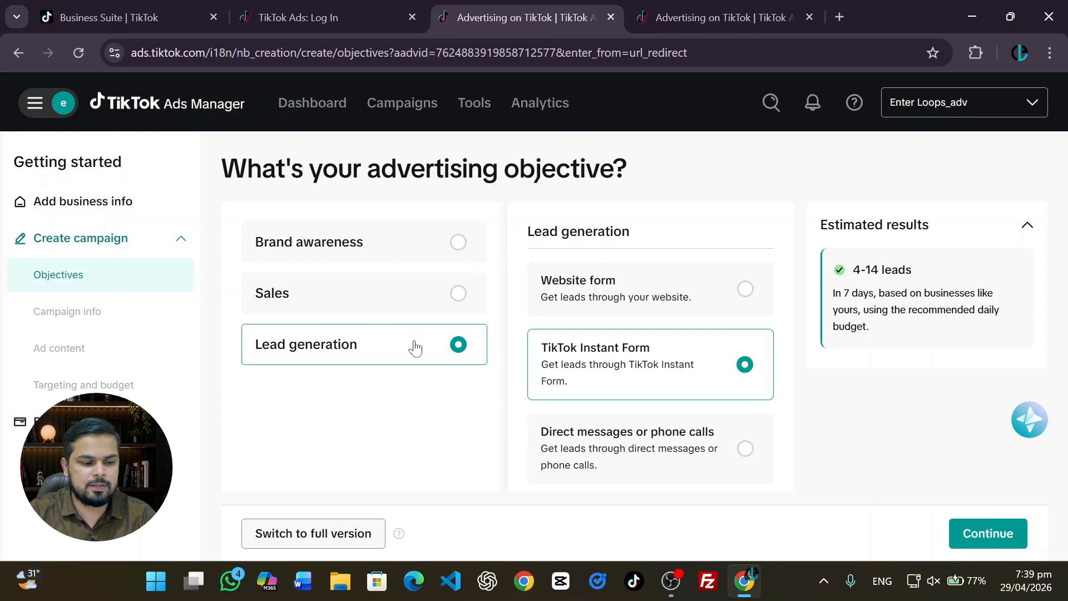
pyautogui.click(427, 309)
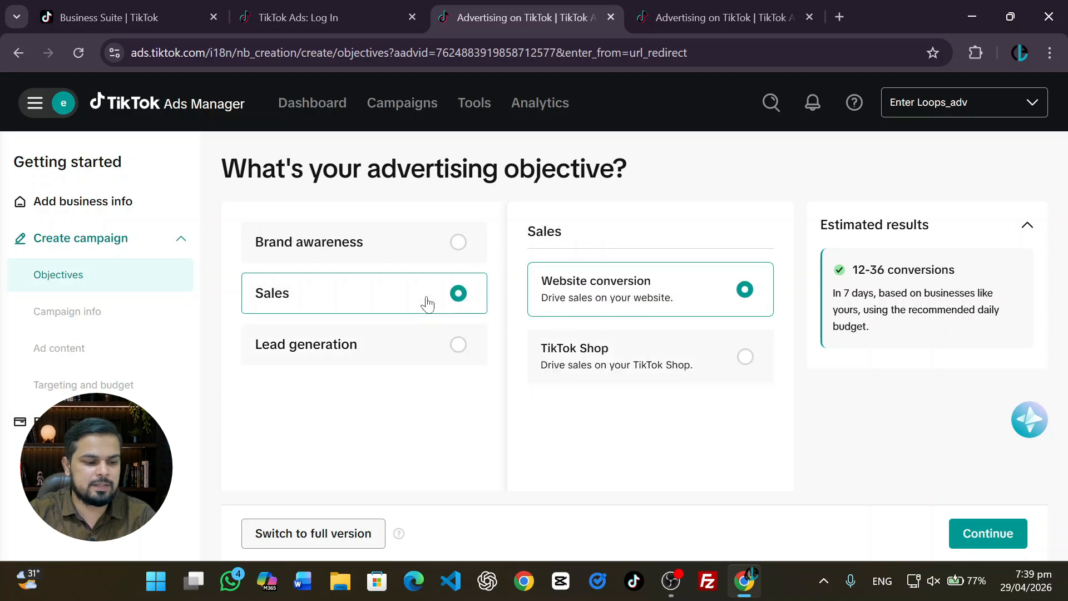
pyautogui.click(434, 251)
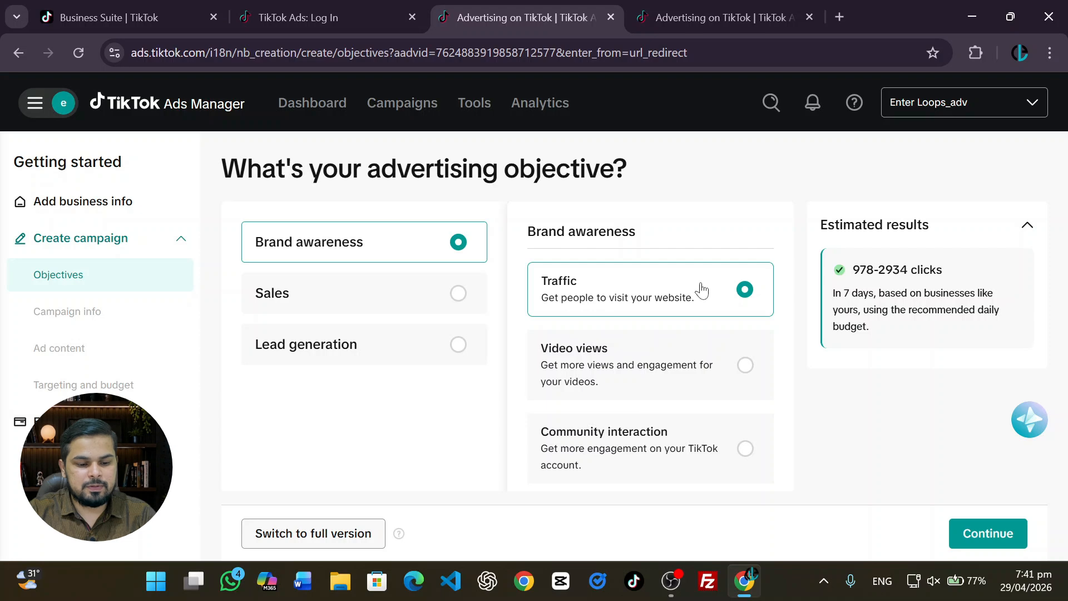
pyautogui.click(957, 533)
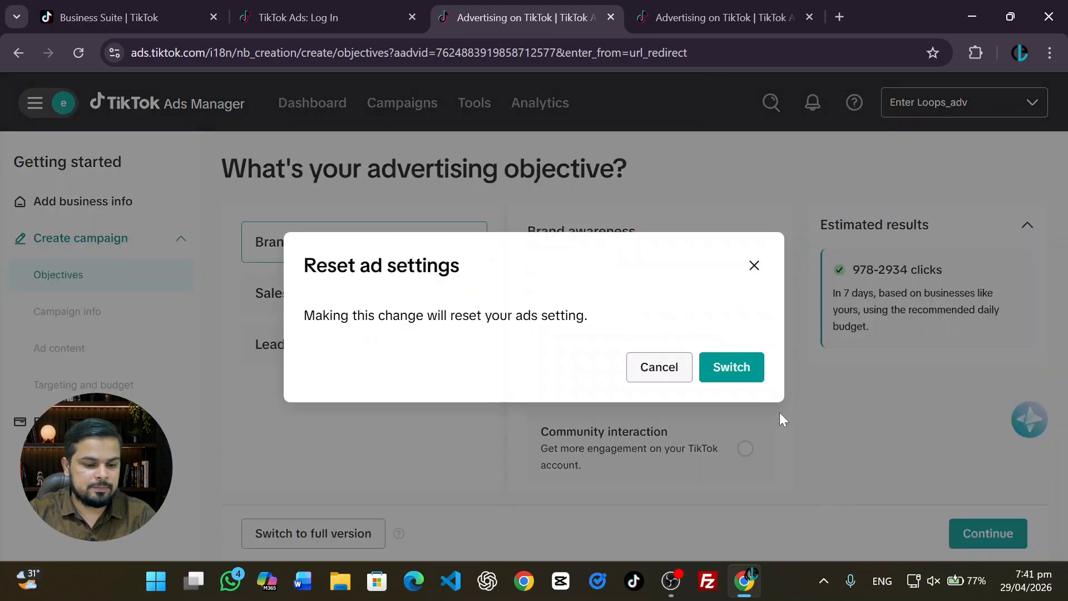
pyautogui.click(727, 365)
# - Rename the campaign as A-Web-29-04-26
pyautogui.doubleClick(336, 257)
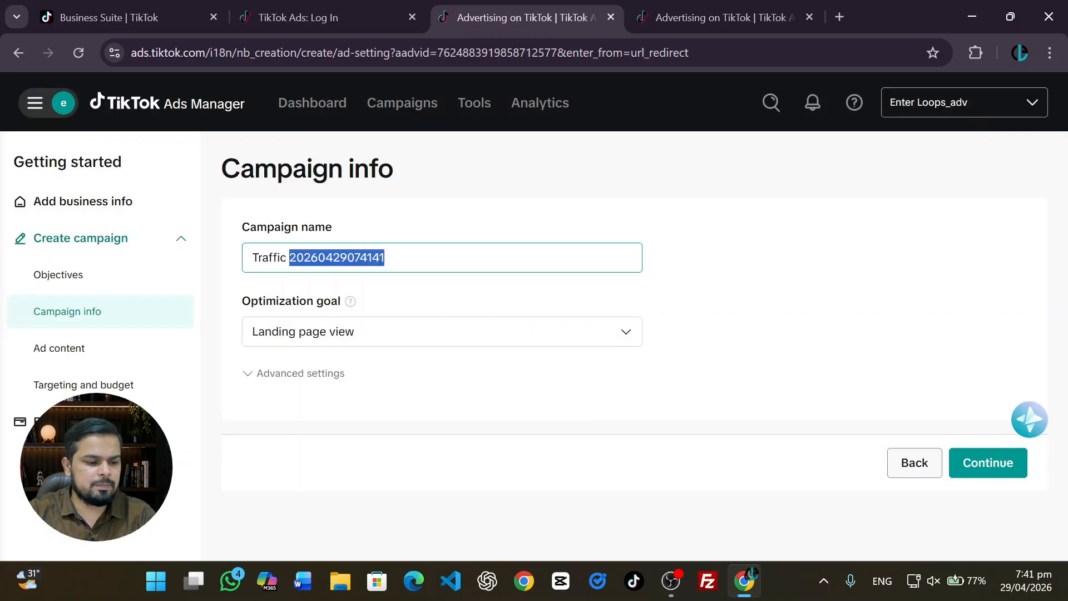
pyautogui.hotkey('ctrl', 'a')
pyautogui.press('BackSpace')
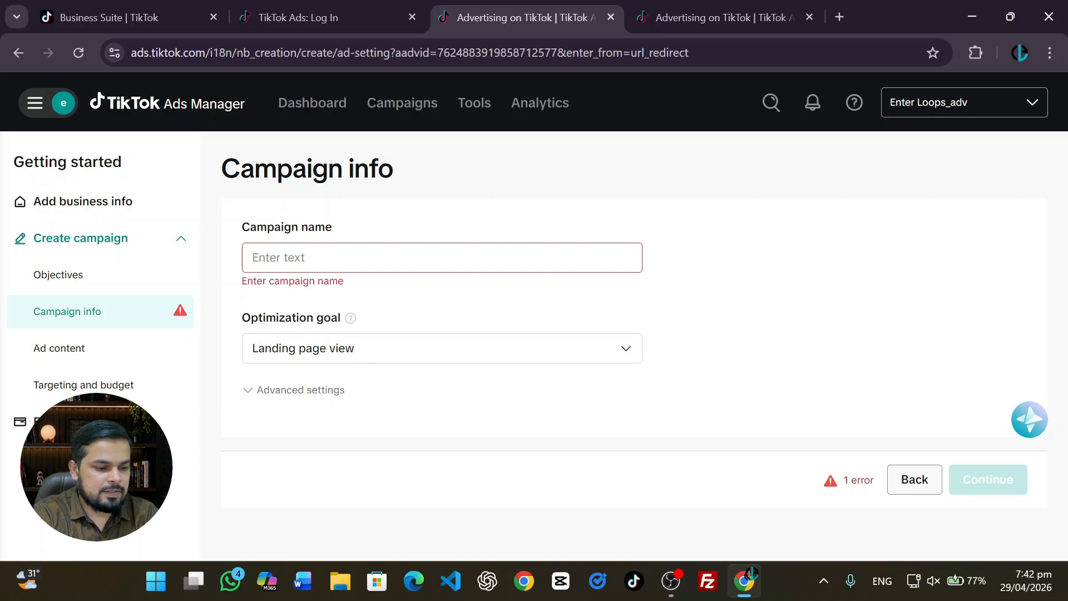
pyautogui.write('A')
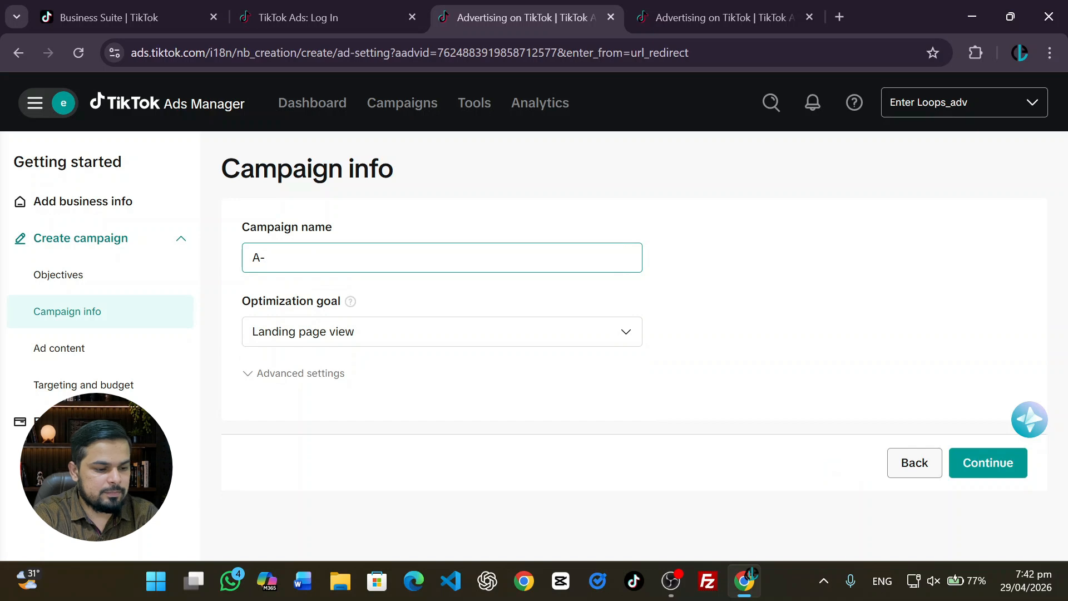
pyautogui.write('-WE')
pyautogui.press('BackSpace')
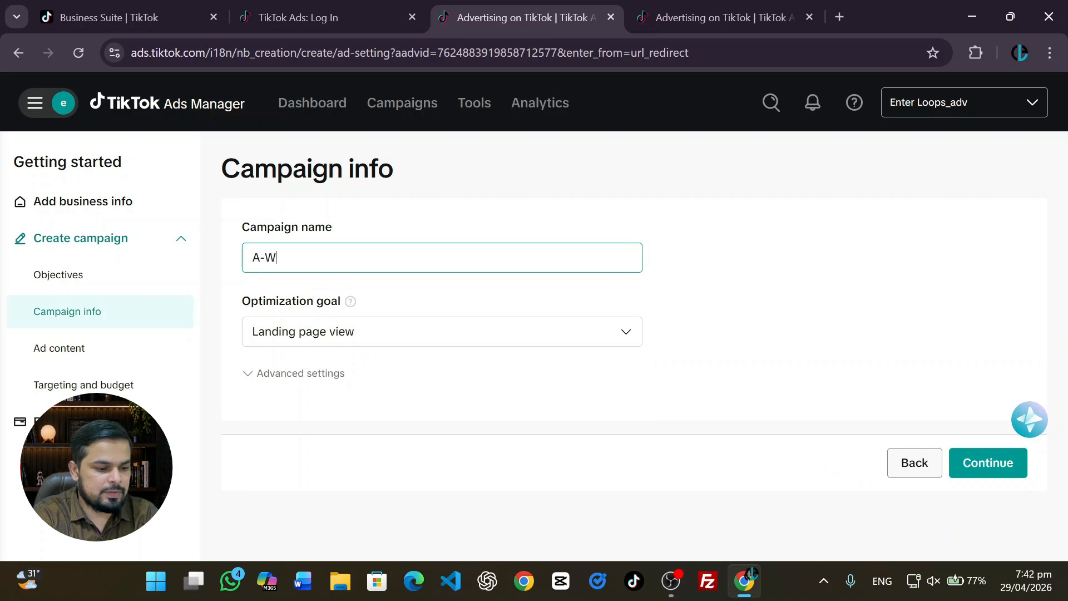
pyautogui.write('eb')
pyautogui.write('-')
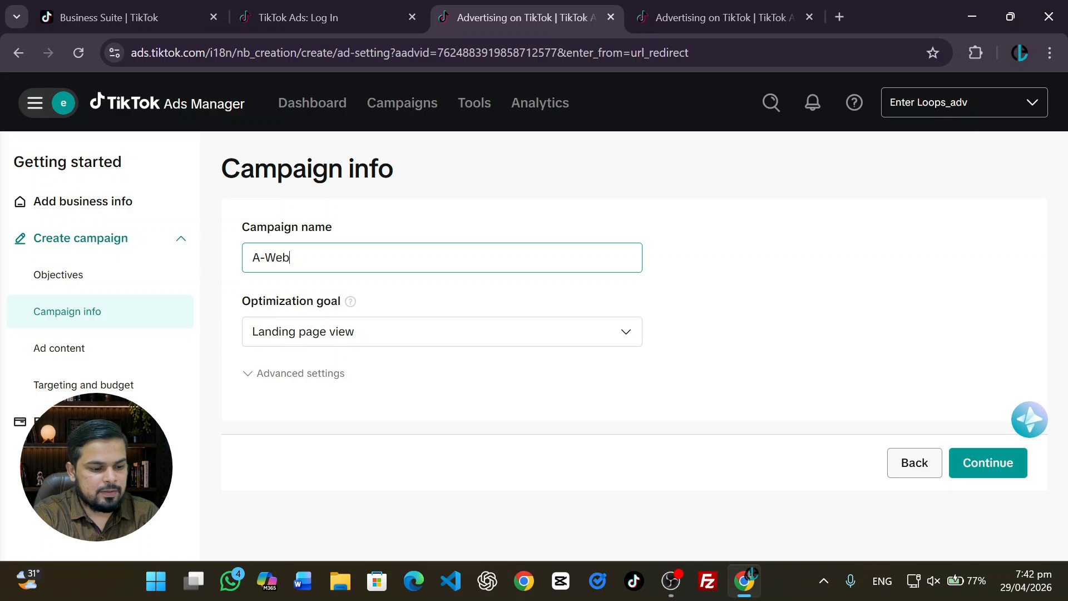
pyautogui.write('-')
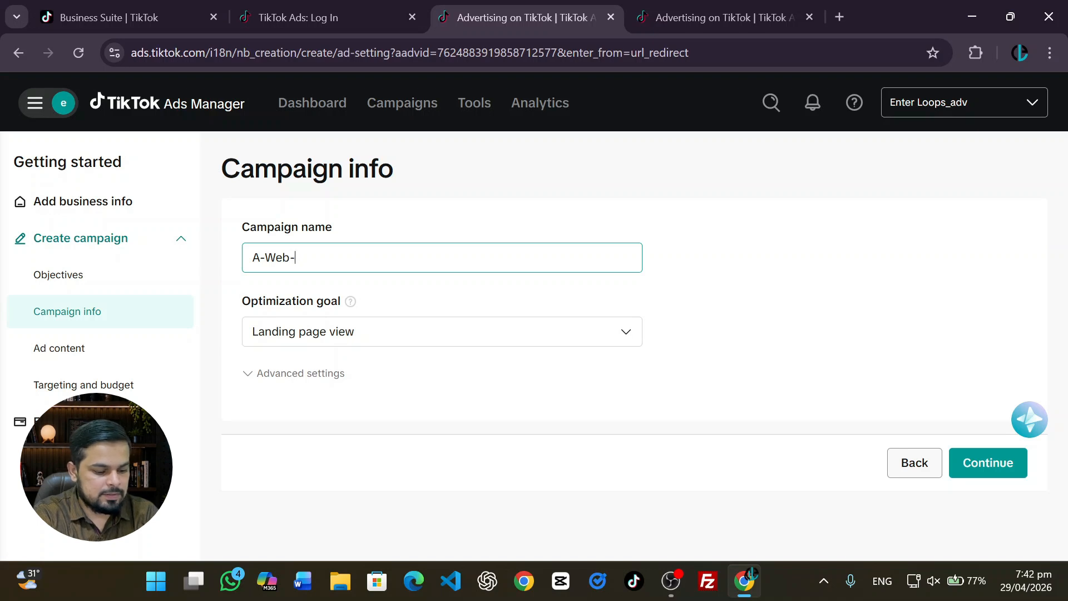
pyautogui.write('2')
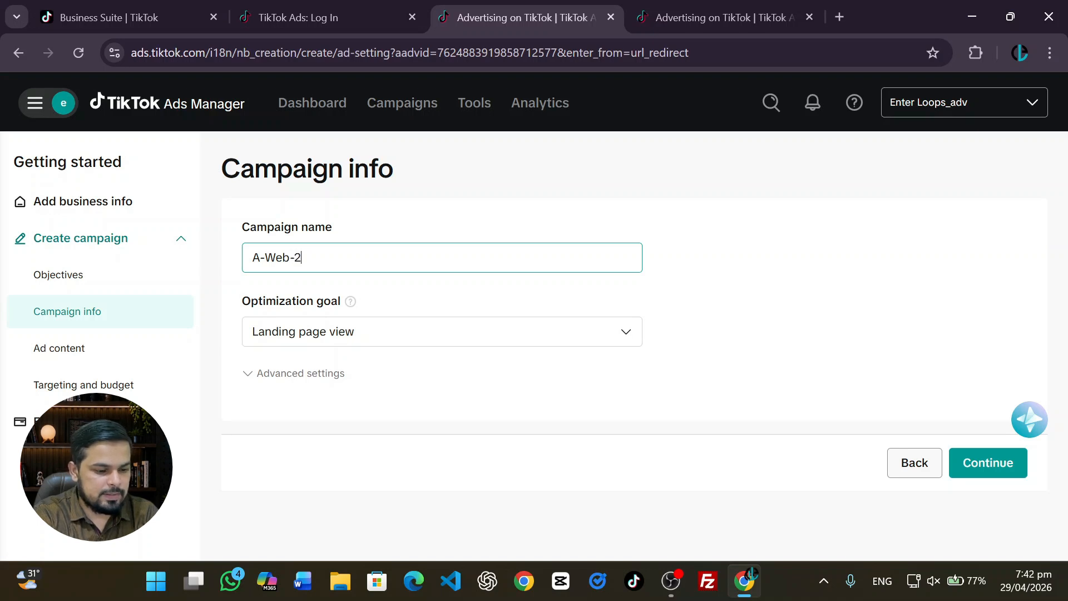
pyautogui.write('9-04')
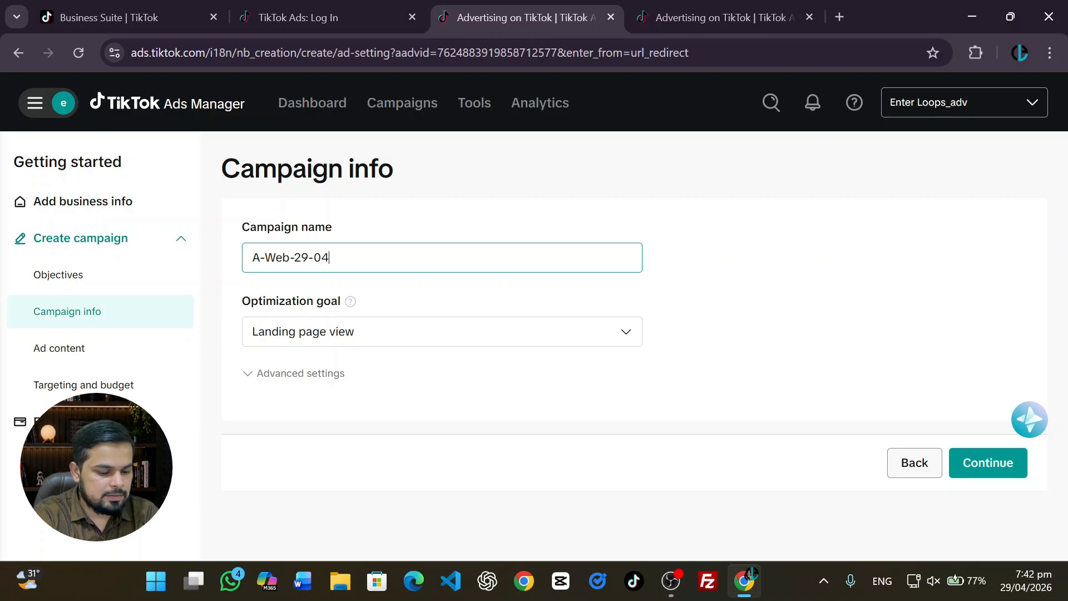
pyautogui.write('-26')
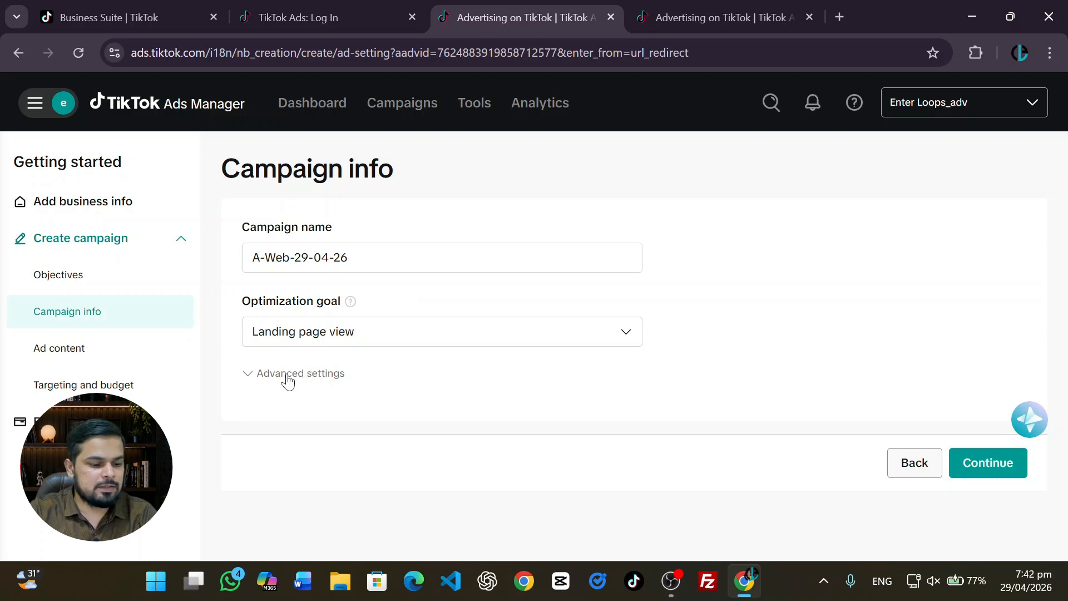
# - Expand the advanced settings of the campaign info to show the placement, comment, download and sharing options
pyautogui.click(285, 374)
pyautogui.scroll(-3, 442, 359)
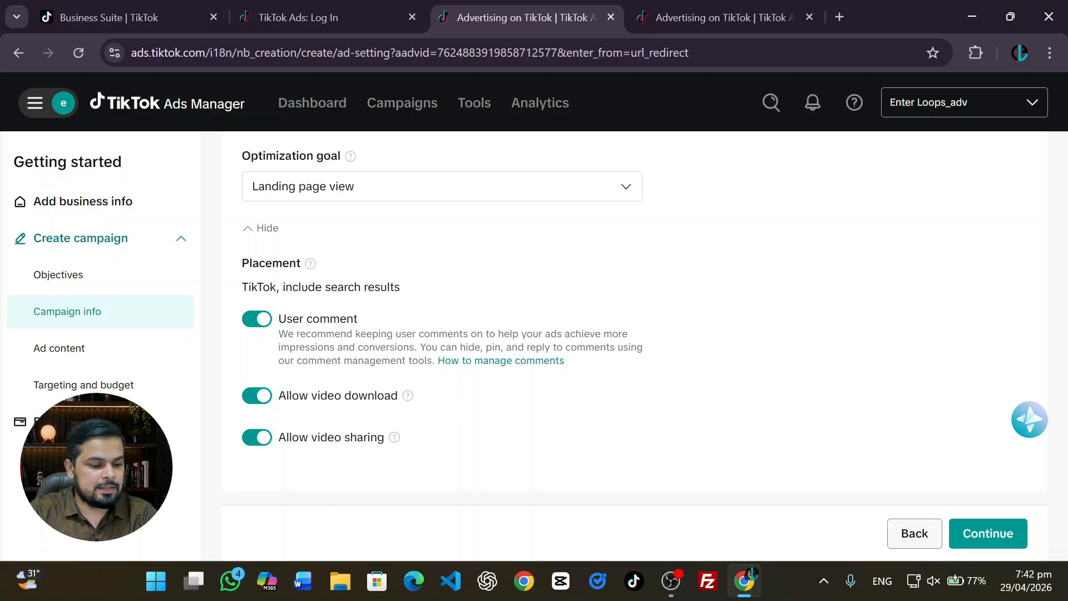
pyautogui.click(255, 320)
pyautogui.click(645, 376)
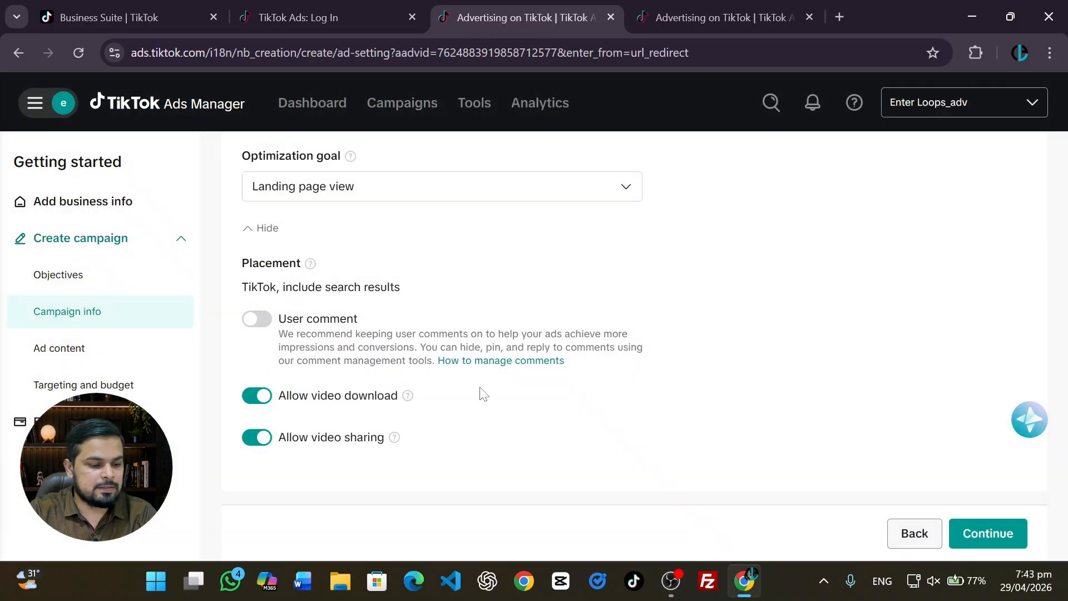
pyautogui.click(261, 321)
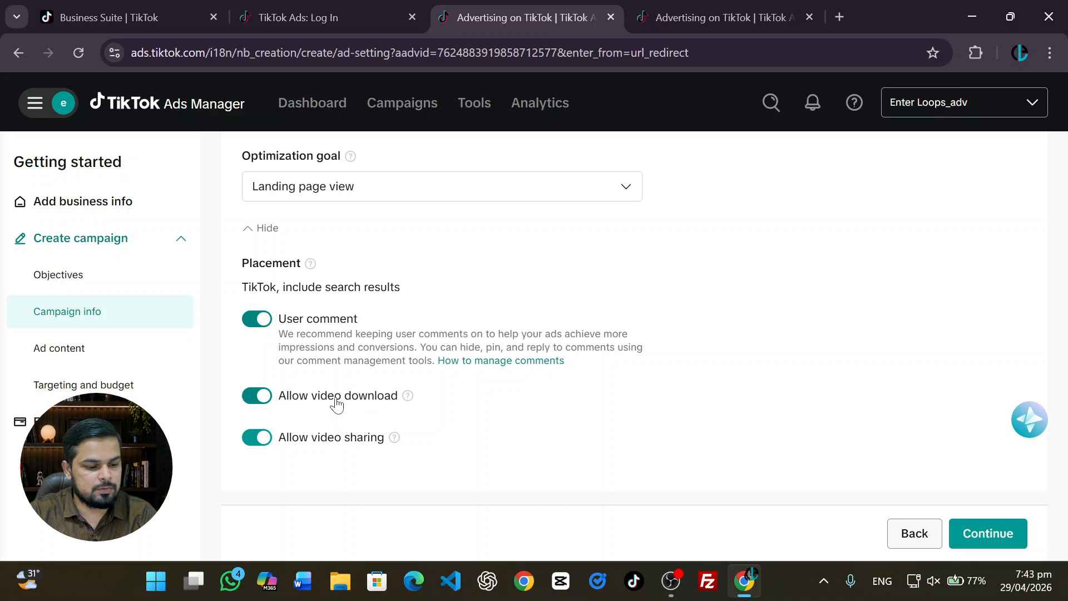
# - Disable video download for the ads and continue to the ad content
pyautogui.click(258, 400)
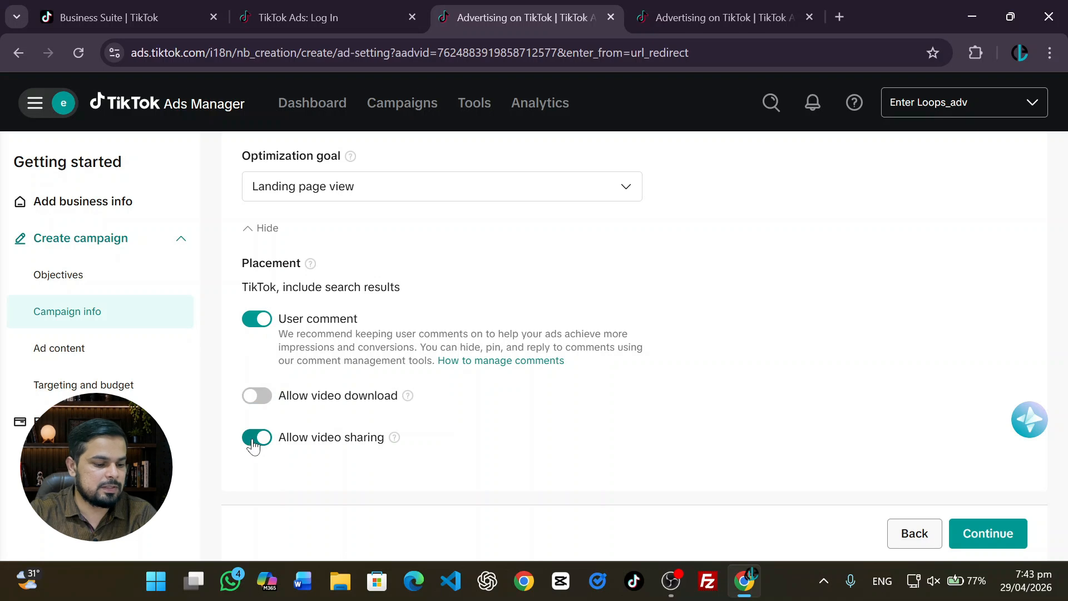
pyautogui.scroll(3, 425, 417)
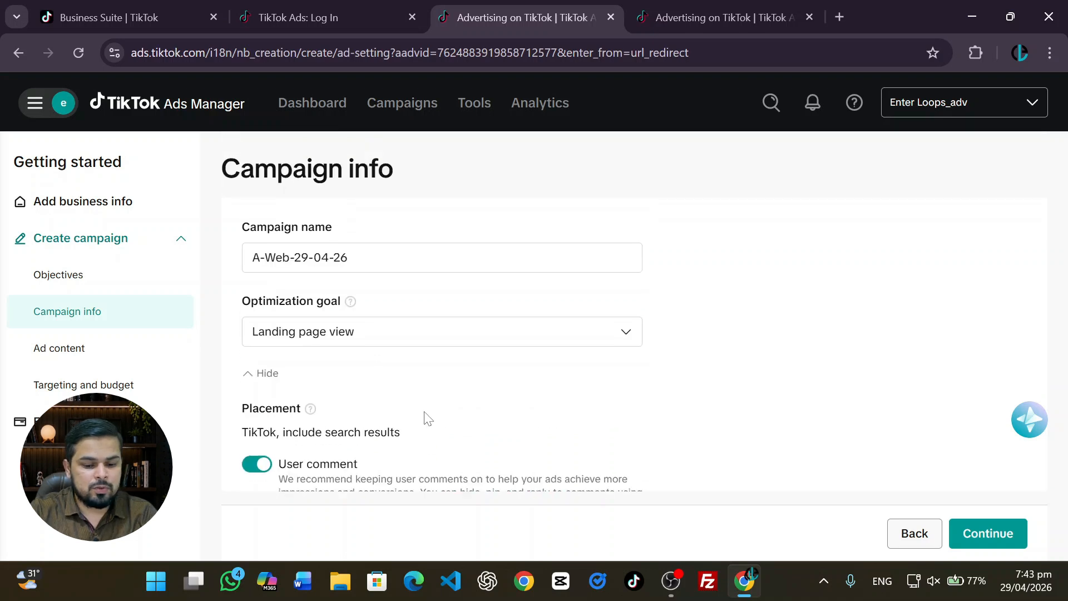
pyautogui.click(1016, 545)
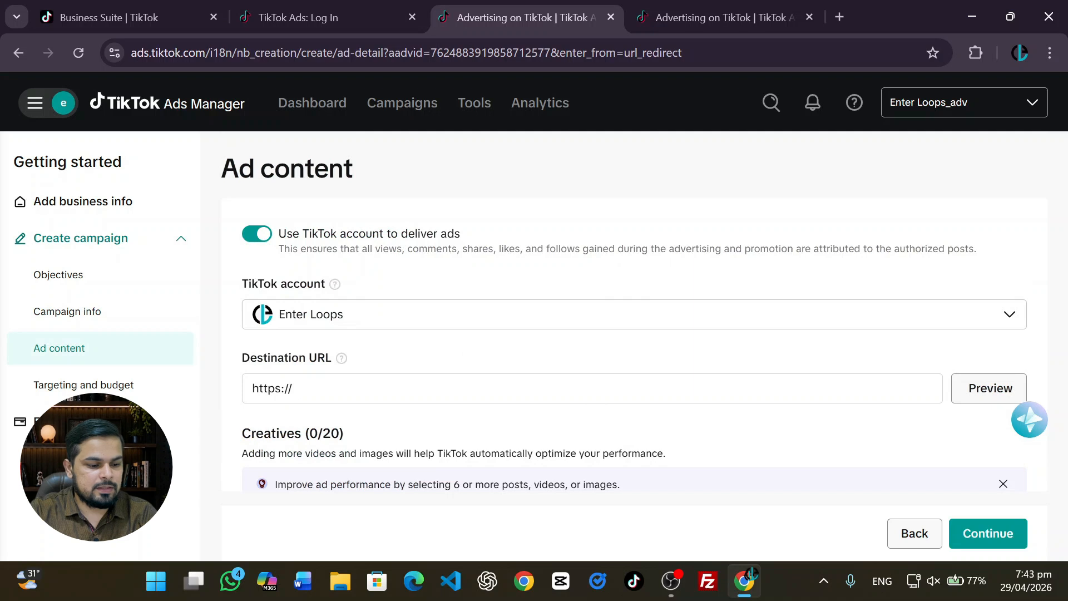
pyautogui.click(293, 388)
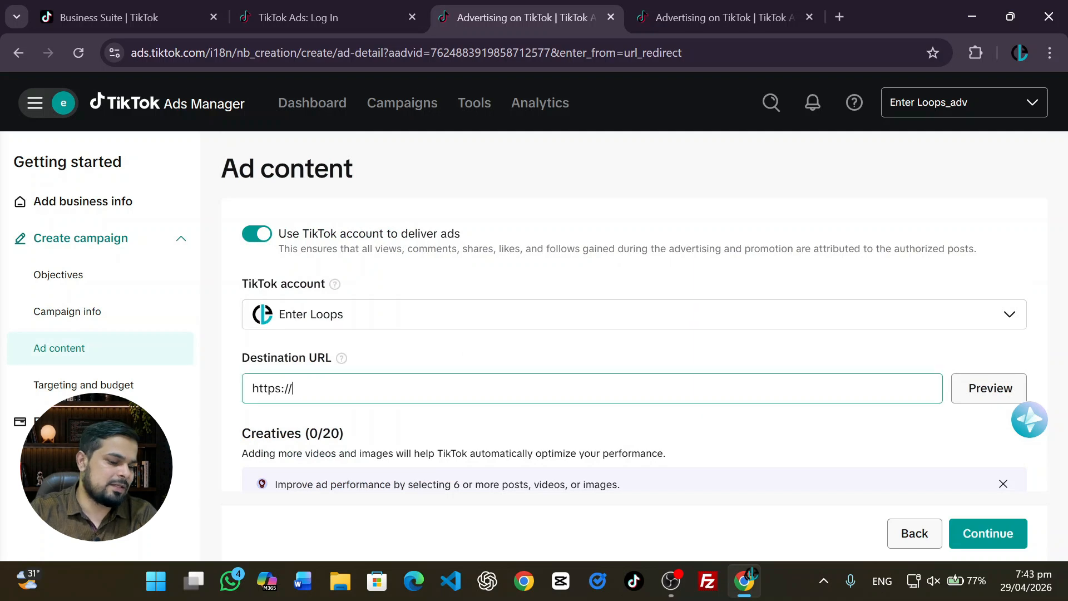
pyautogui.write('www.enater')
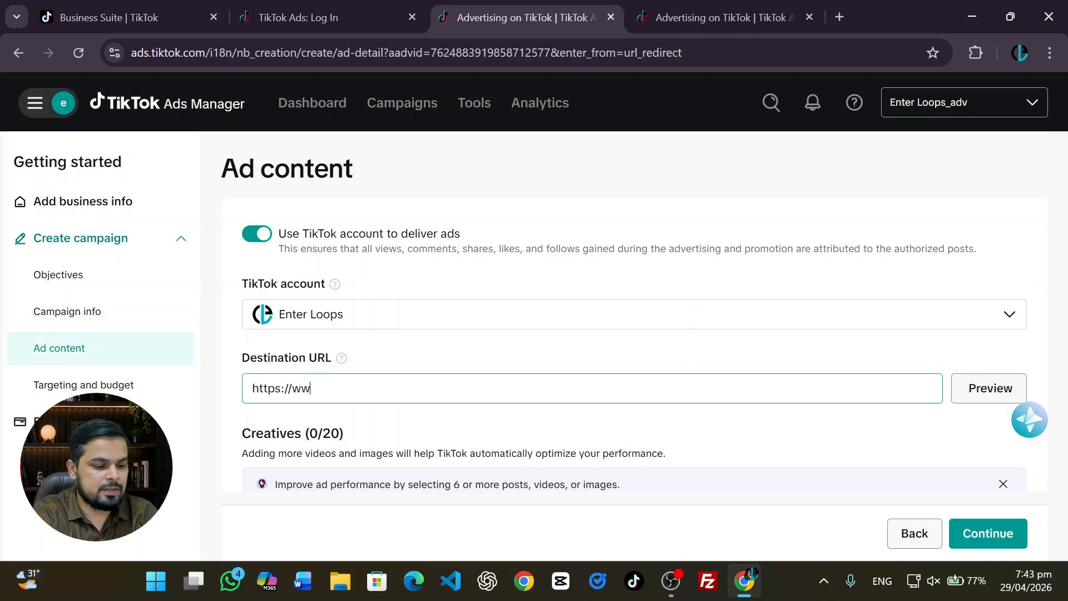
pyautogui.press('BackSpace')
pyautogui.press('BackSpace')
pyautogui.press('BackSpace')
pyautogui.press('BackSpace')
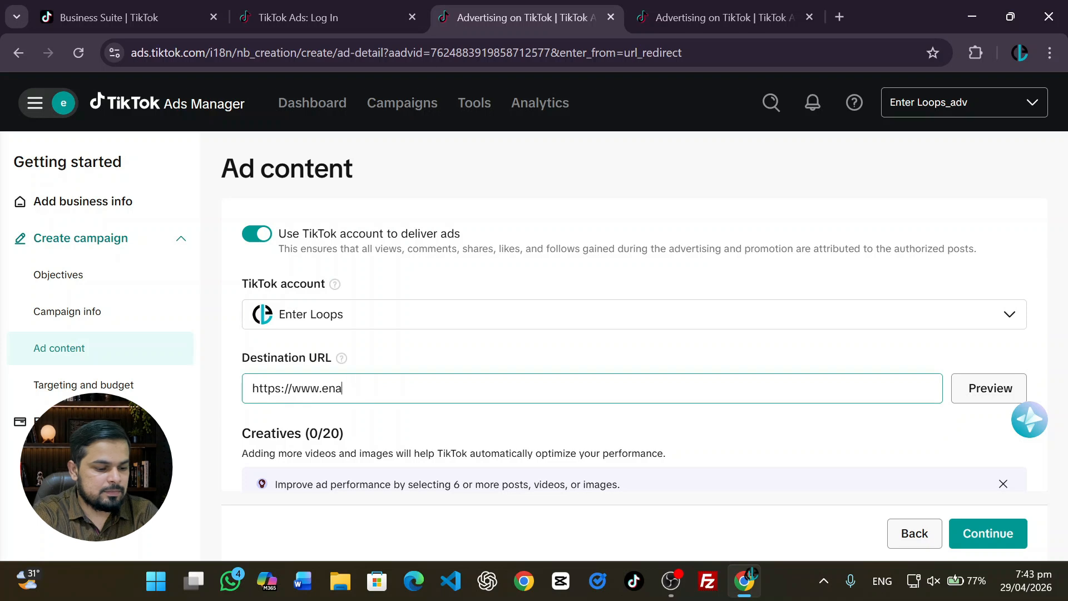
pyautogui.write('terloops')
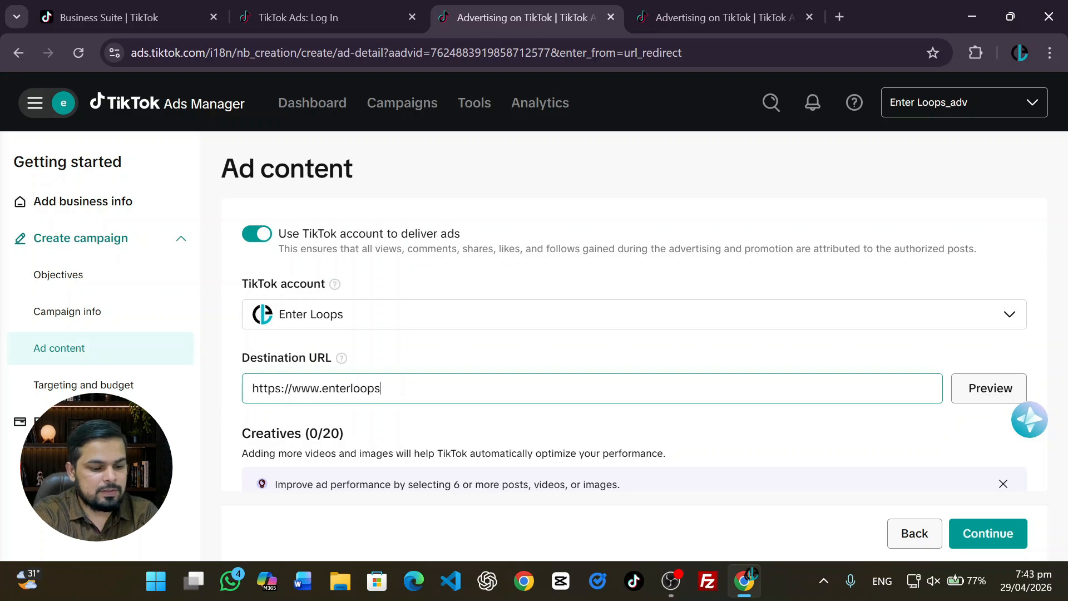
pyautogui.write('.com')
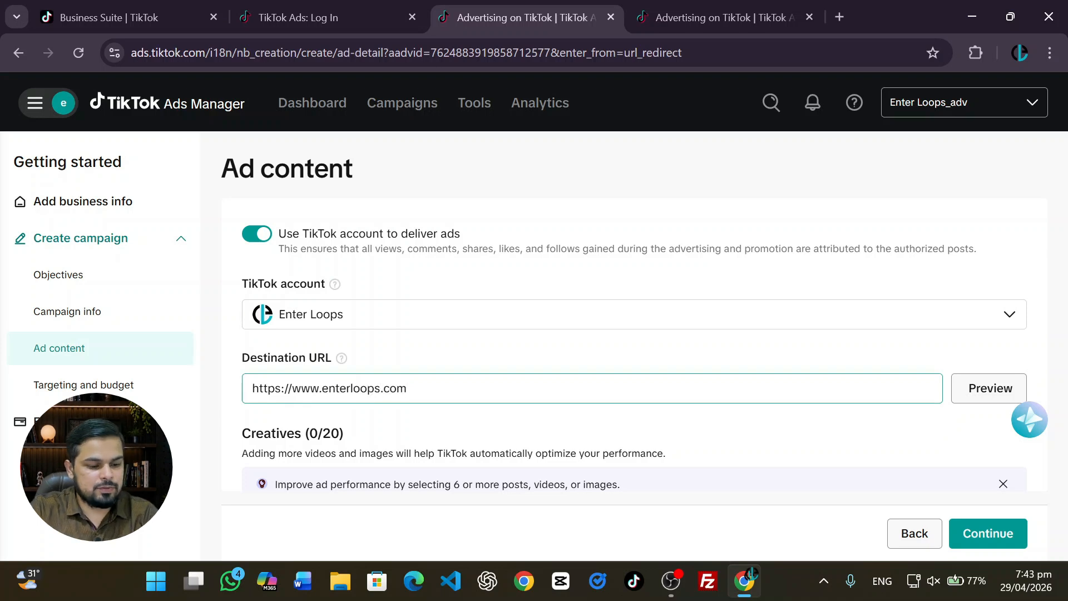
# - Preview the destination website, look through its landing page, and return to the ad content
pyautogui.click(985, 400)
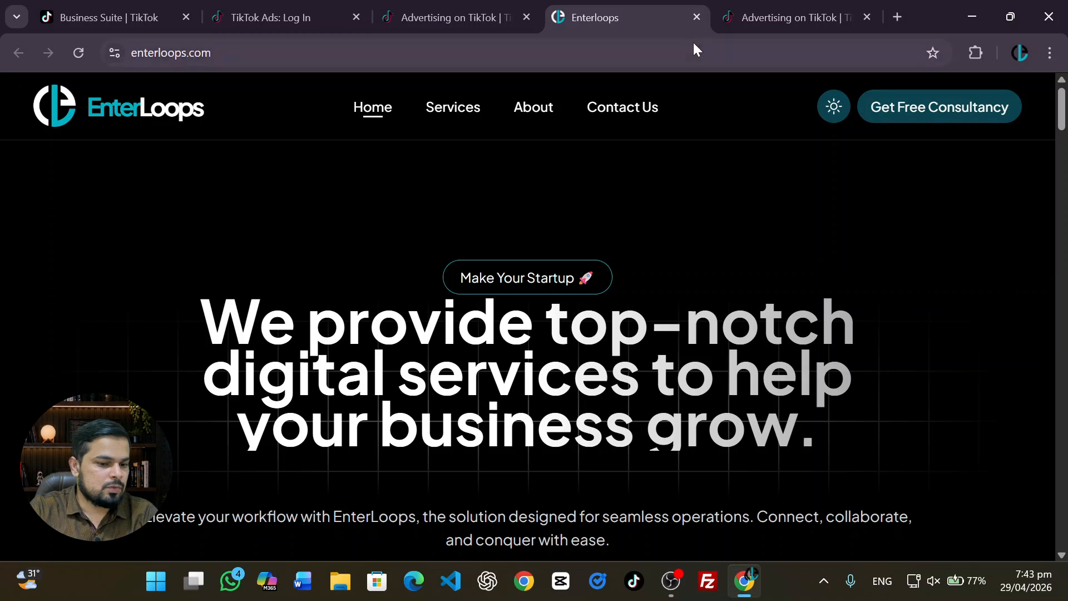
pyautogui.scroll(-5, 714, 228)
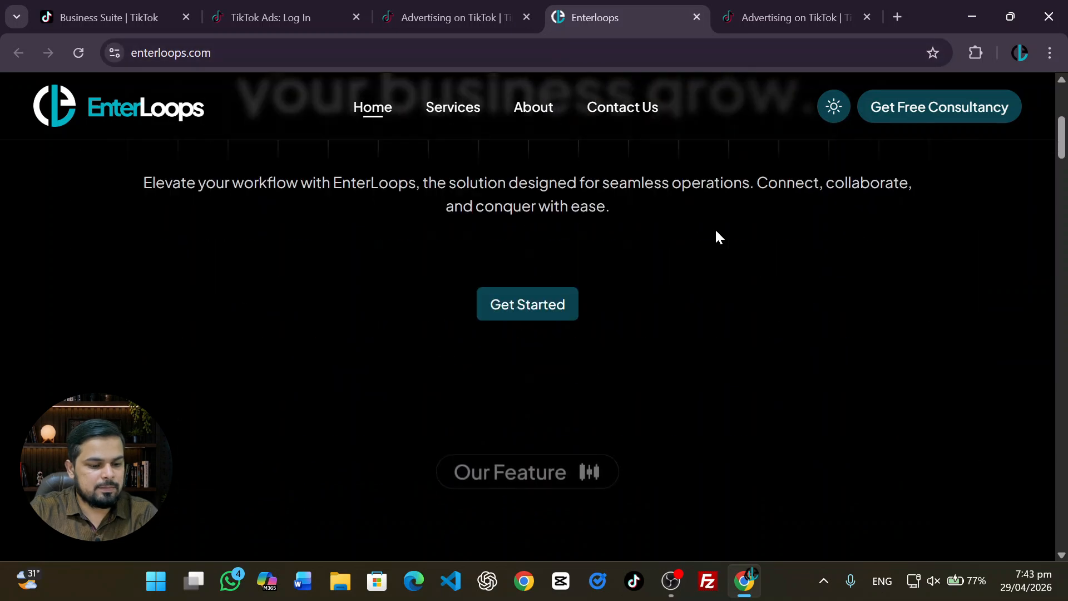
pyautogui.click(696, 17)
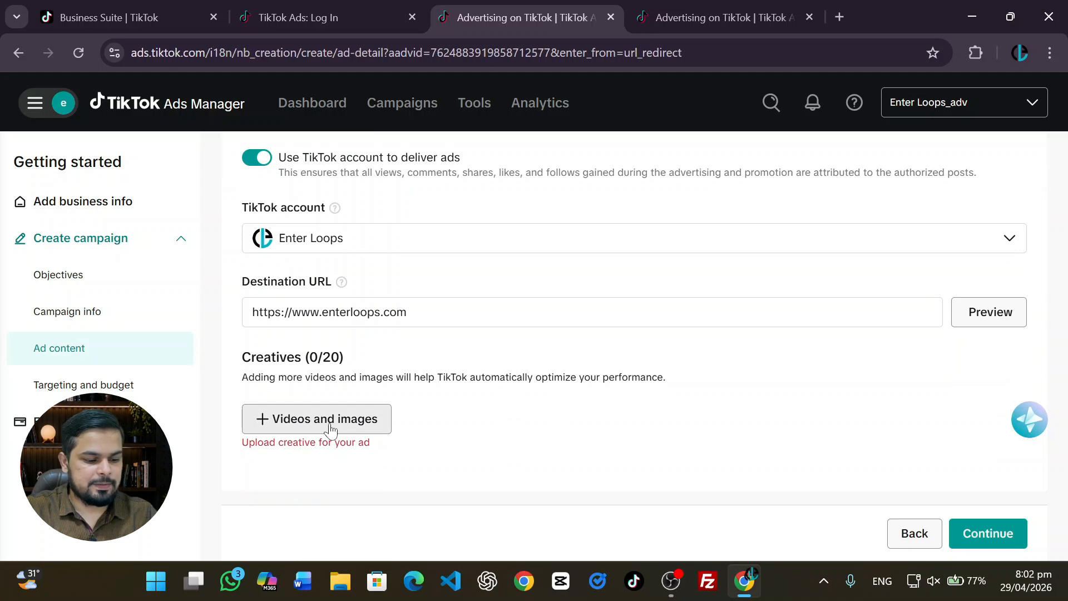
# - Add the 18-second 1080x1080 video from the creative library to the ad's creatives and confirm the selection
pyautogui.click(330, 428)
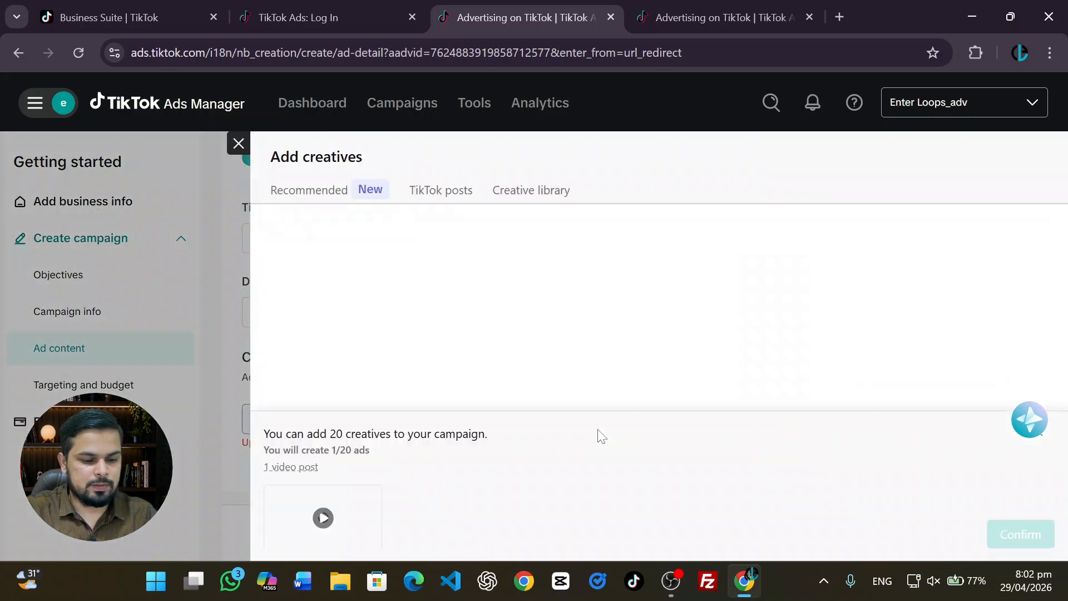
pyautogui.click(534, 196)
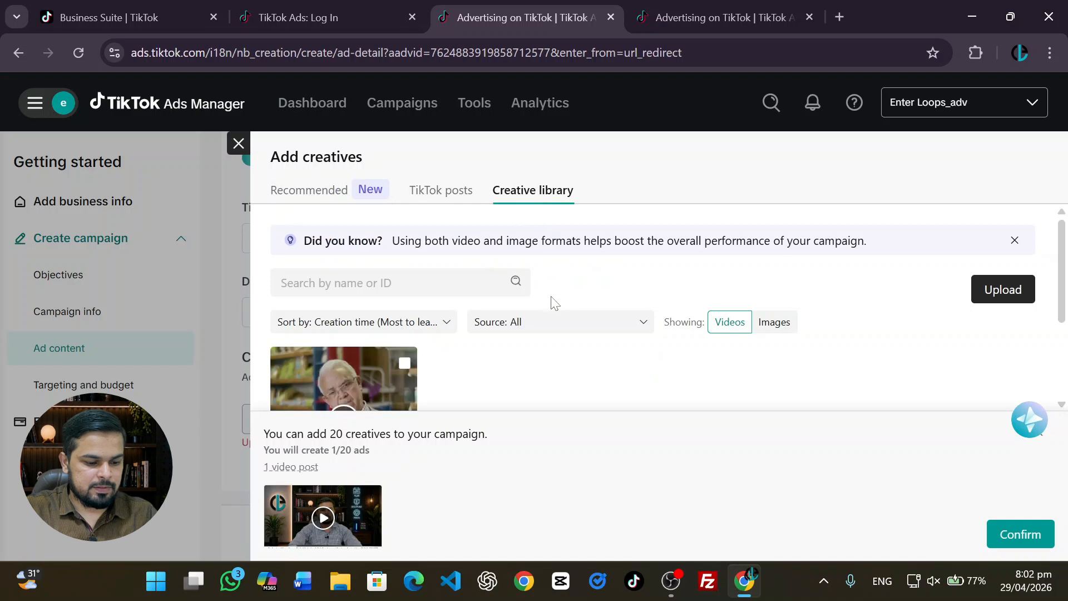
pyautogui.scroll(-1, 501, 328)
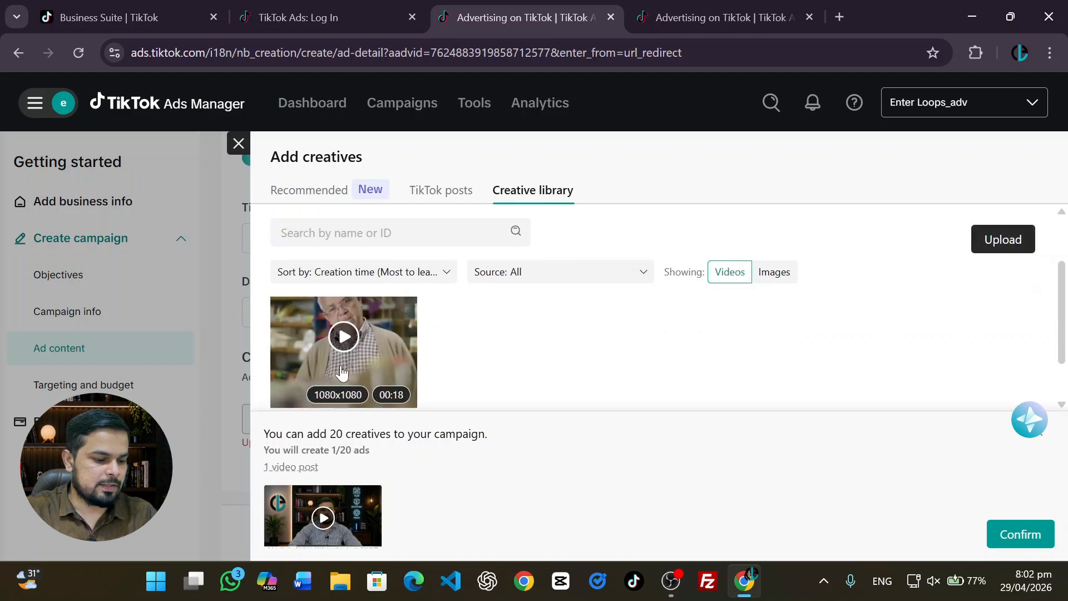
pyautogui.click(352, 355)
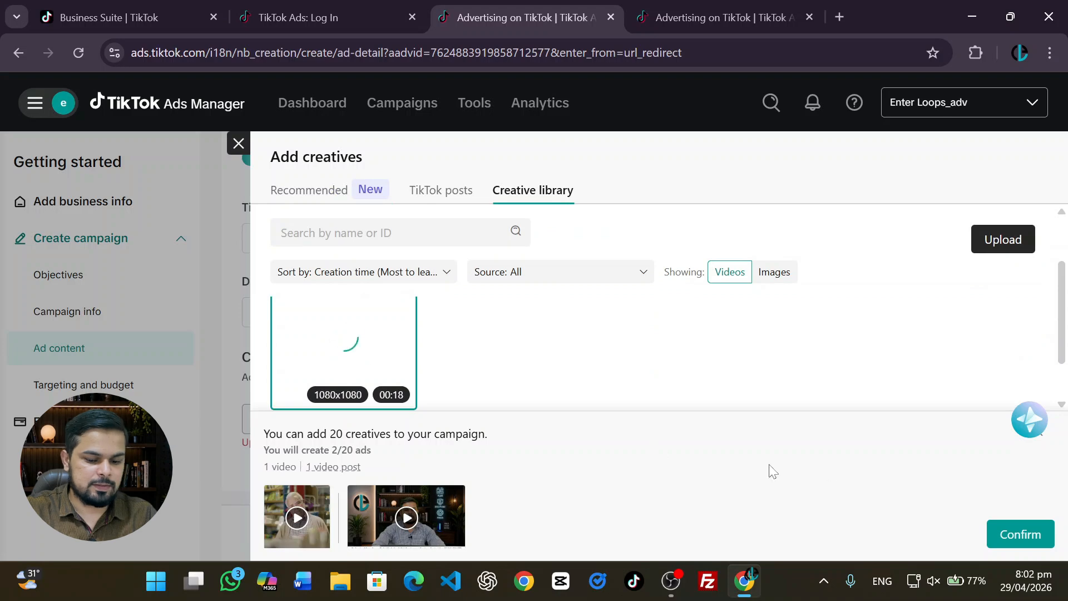
pyautogui.click(1002, 535)
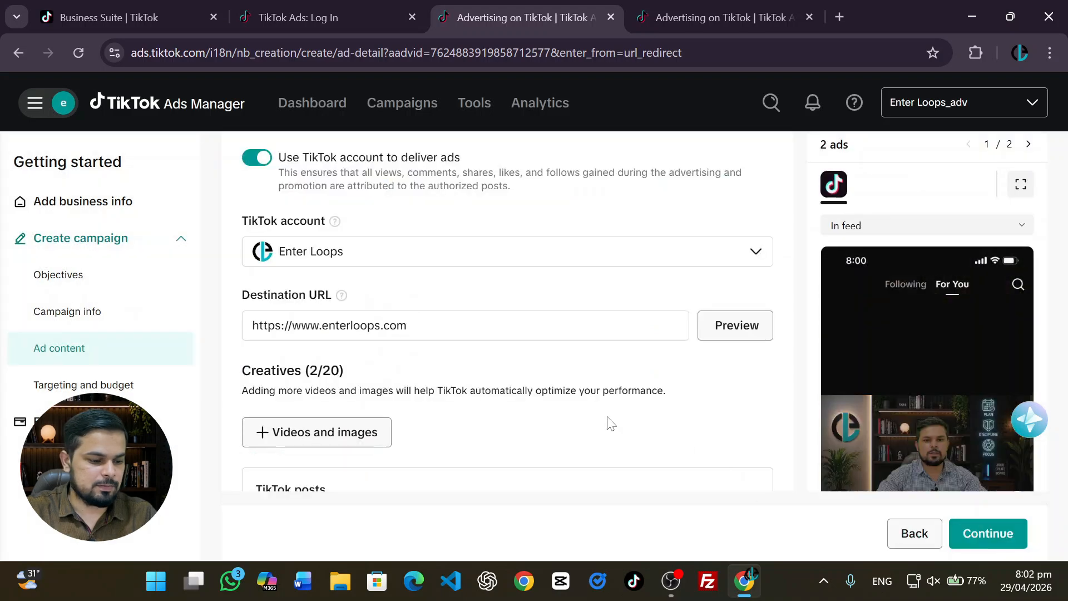
# - Turn the ad's automatic enhancements on and back off, keeping the ad text Enterloops
pyautogui.scroll(-5, 584, 404)
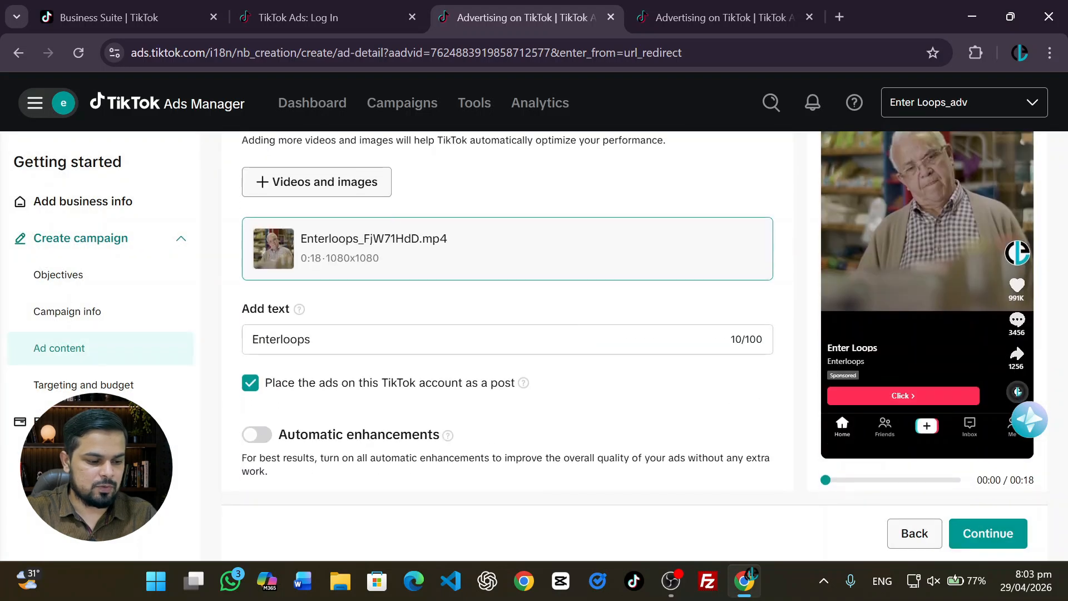
pyautogui.click(311, 339)
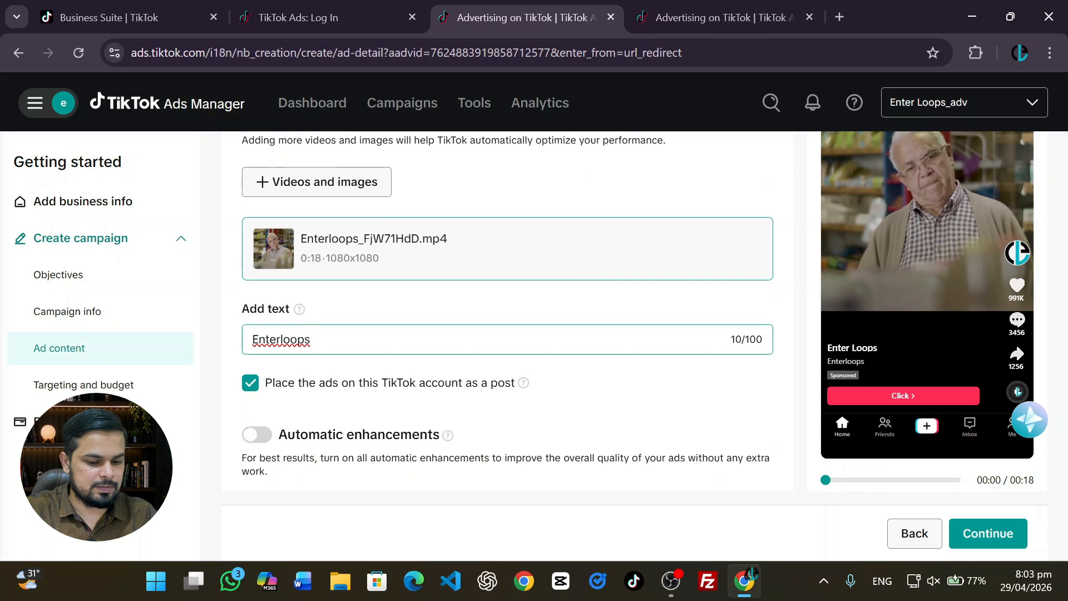
pyautogui.scroll(-2, 506, 333)
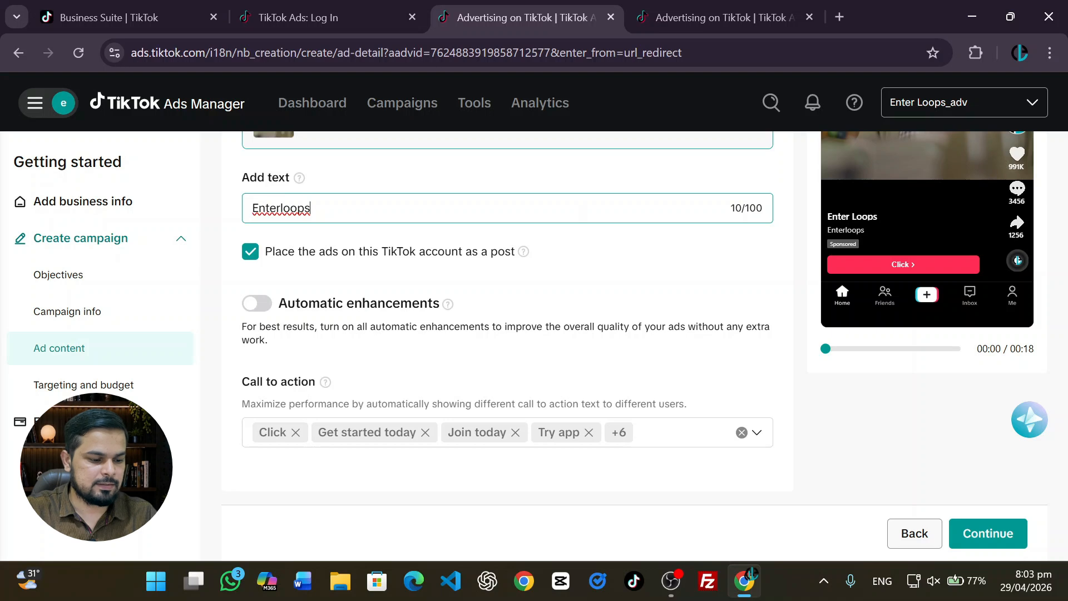
pyautogui.click(260, 305)
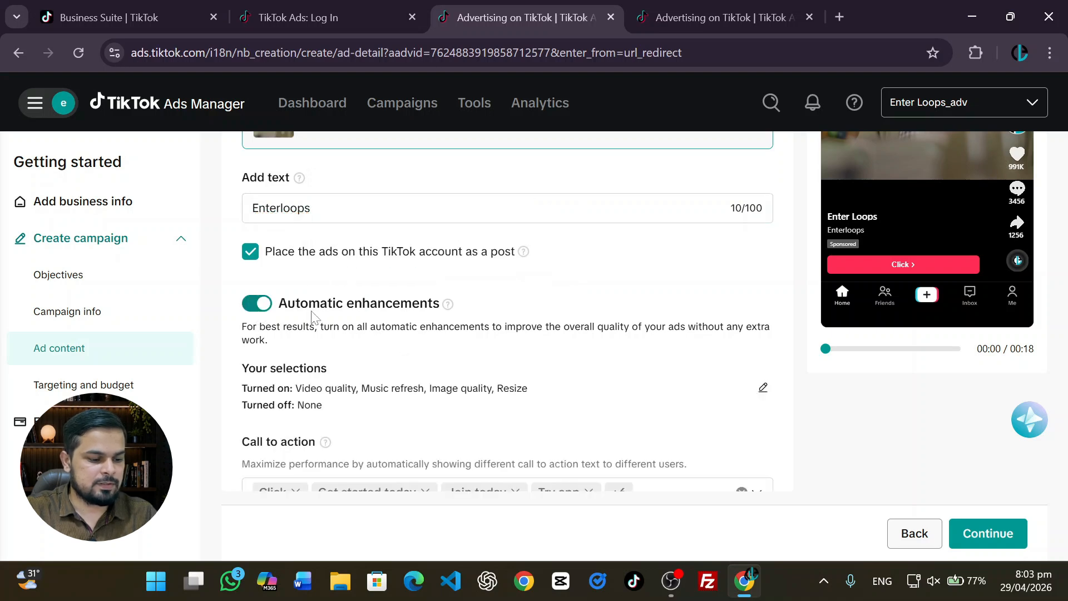
pyautogui.click(257, 304)
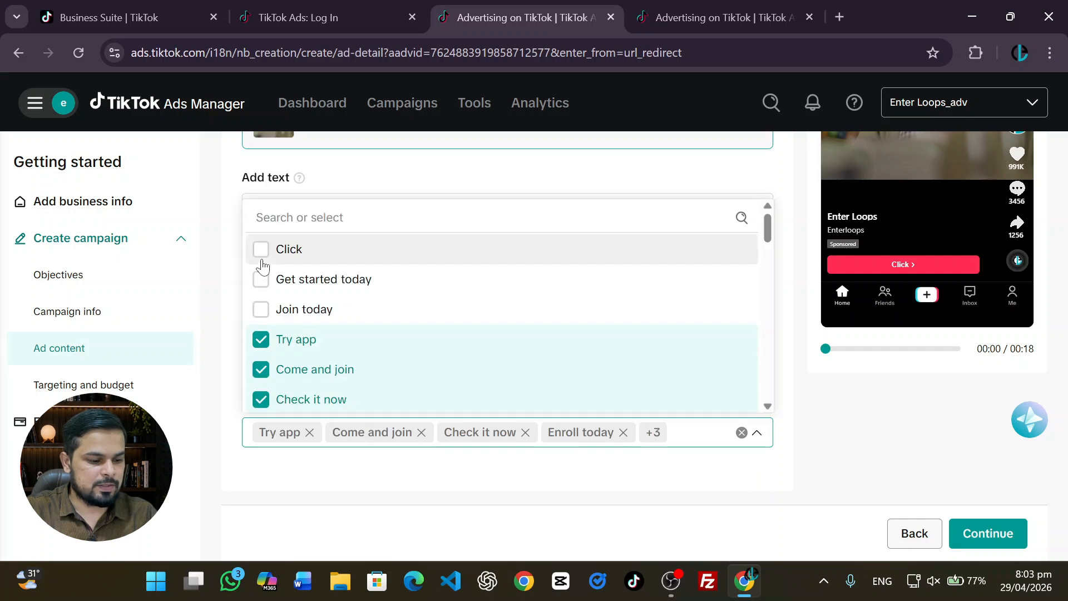
# - Deselect every call to action except Learn more and continue to the targeting and budget settings
pyautogui.click(261, 250)
pyautogui.click(259, 248)
pyautogui.click(261, 339)
pyautogui.scroll(-3, 263, 238)
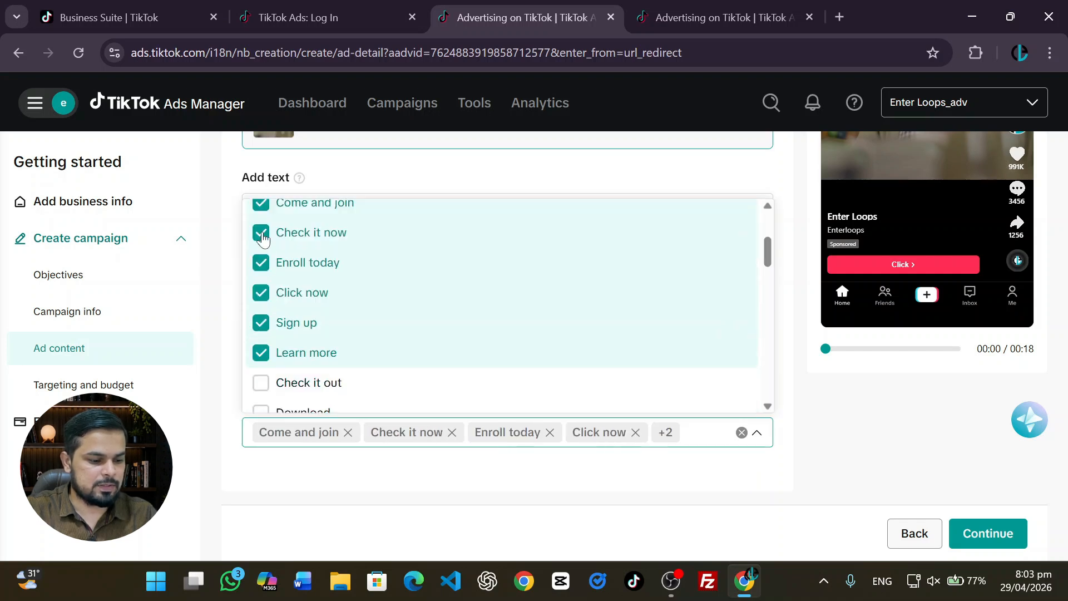
pyautogui.click(262, 234)
pyautogui.click(261, 264)
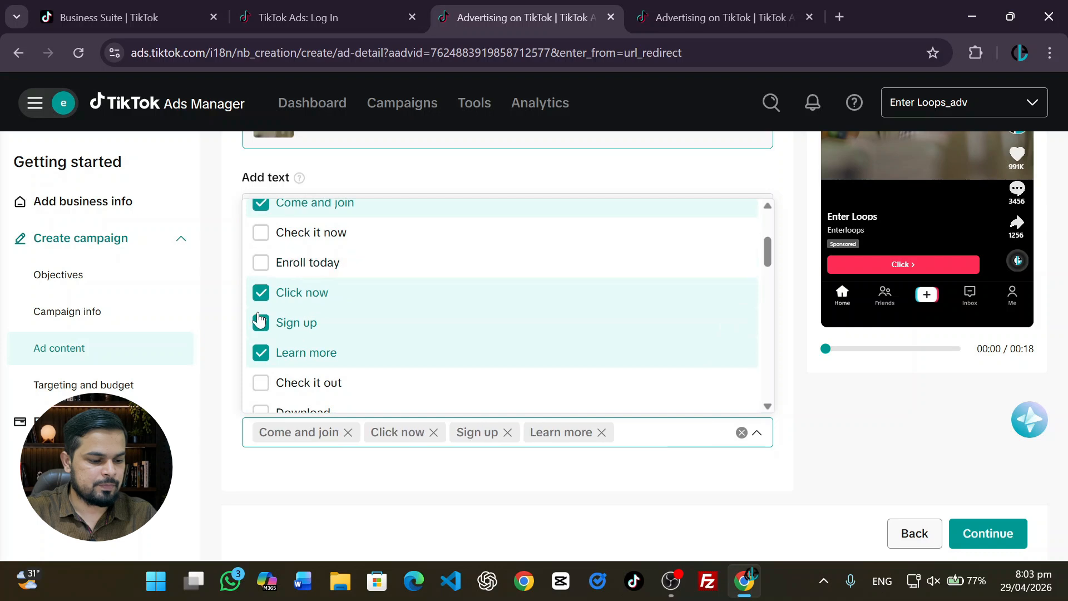
pyautogui.click(258, 322)
pyautogui.scroll(2, 259, 345)
pyautogui.click(261, 374)
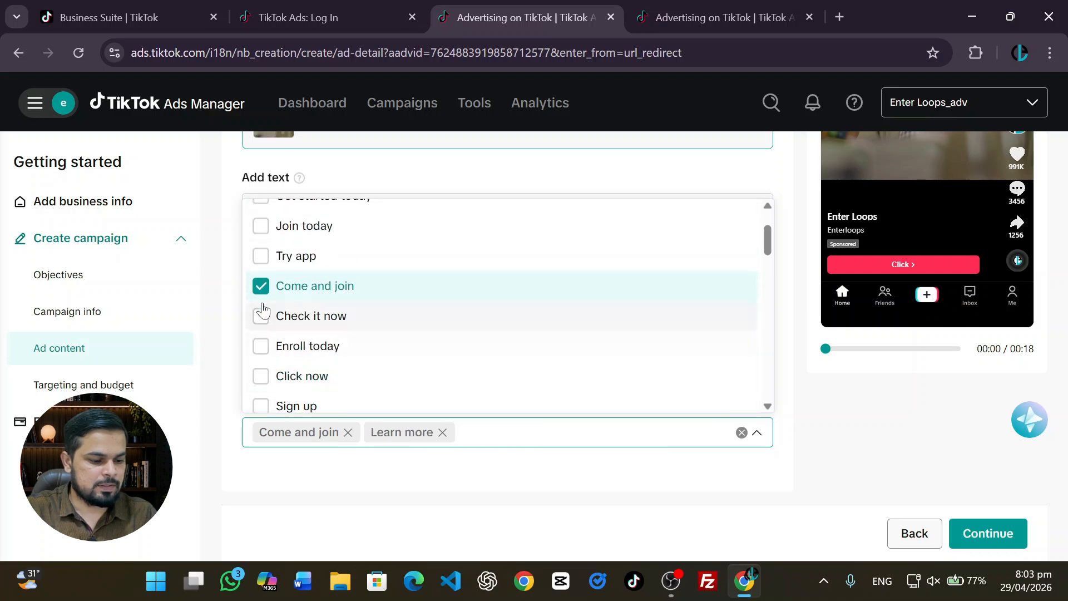
pyautogui.click(261, 285)
pyautogui.scroll(3, 285, 305)
pyautogui.scroll(-5, 284, 291)
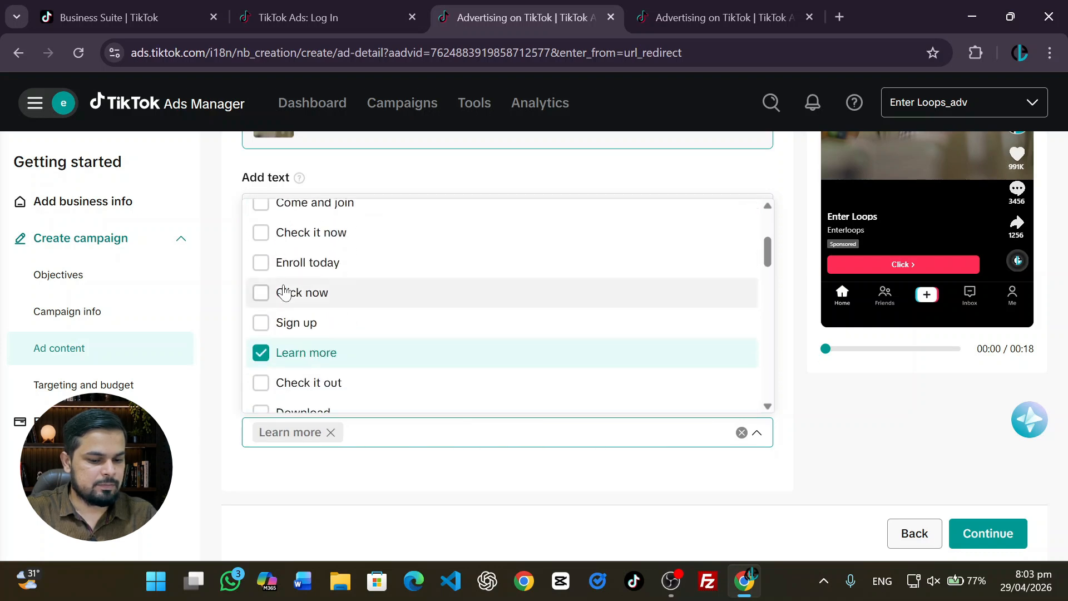
pyautogui.scroll(-3, 285, 291)
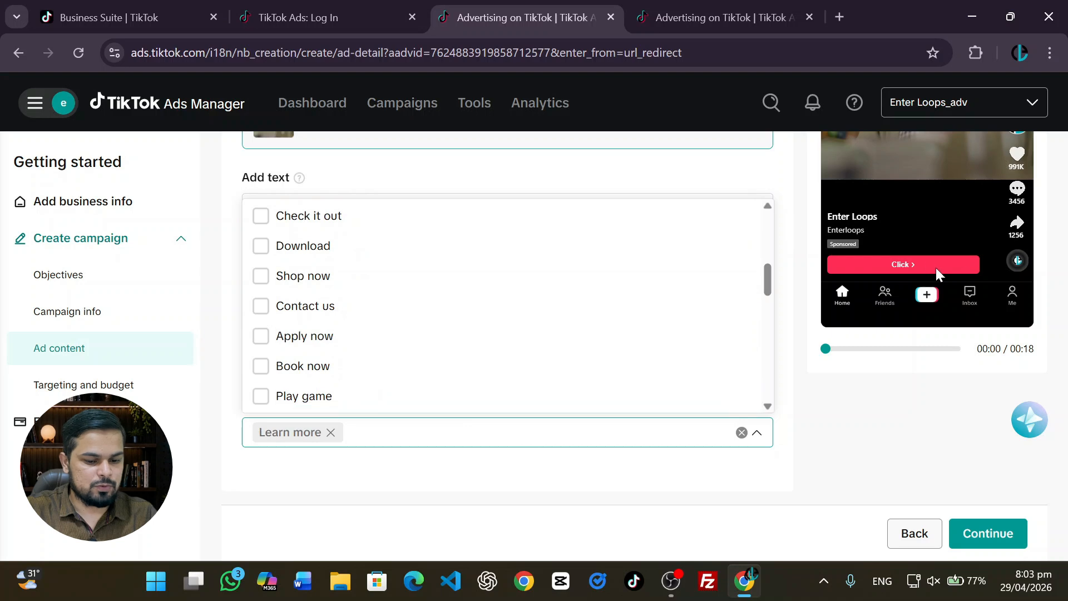
pyautogui.click(462, 488)
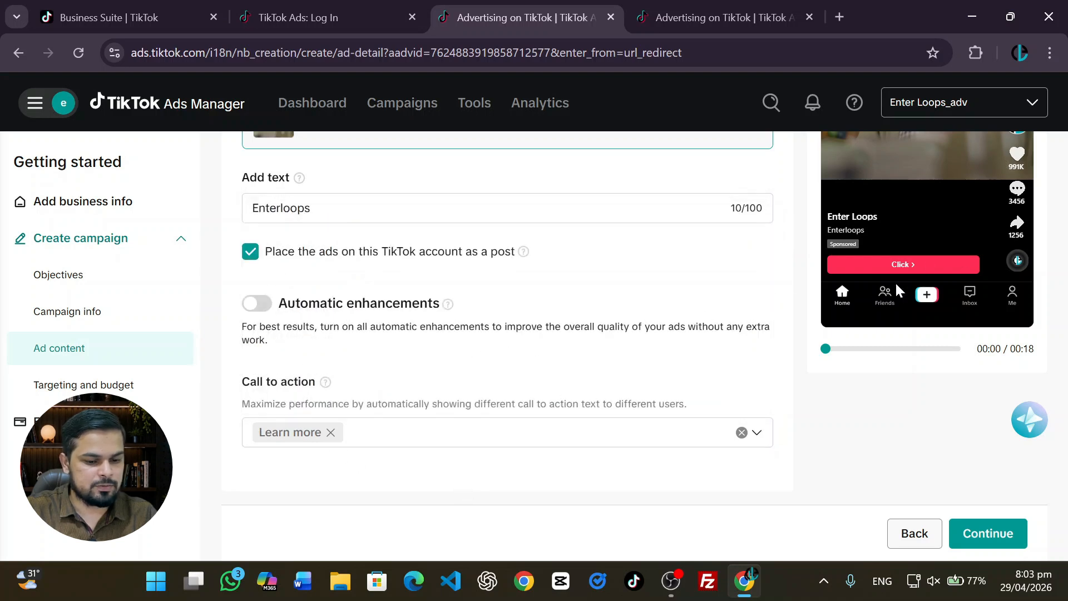
pyautogui.click(955, 533)
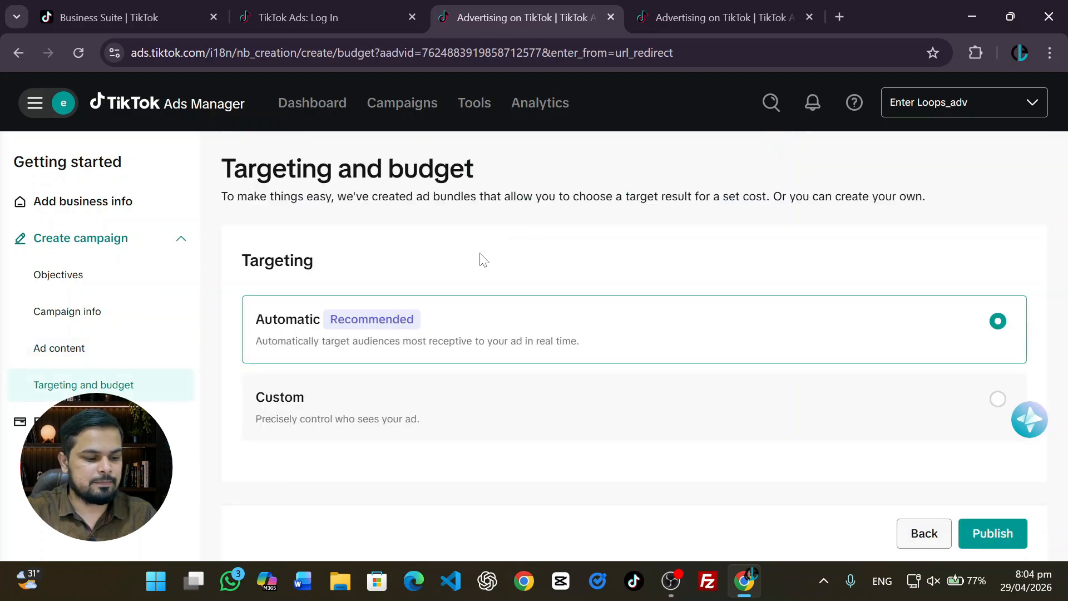
# - Look over the targeting, budget and schedule options and set the targeting to Custom
pyautogui.scroll(-2, 484, 259)
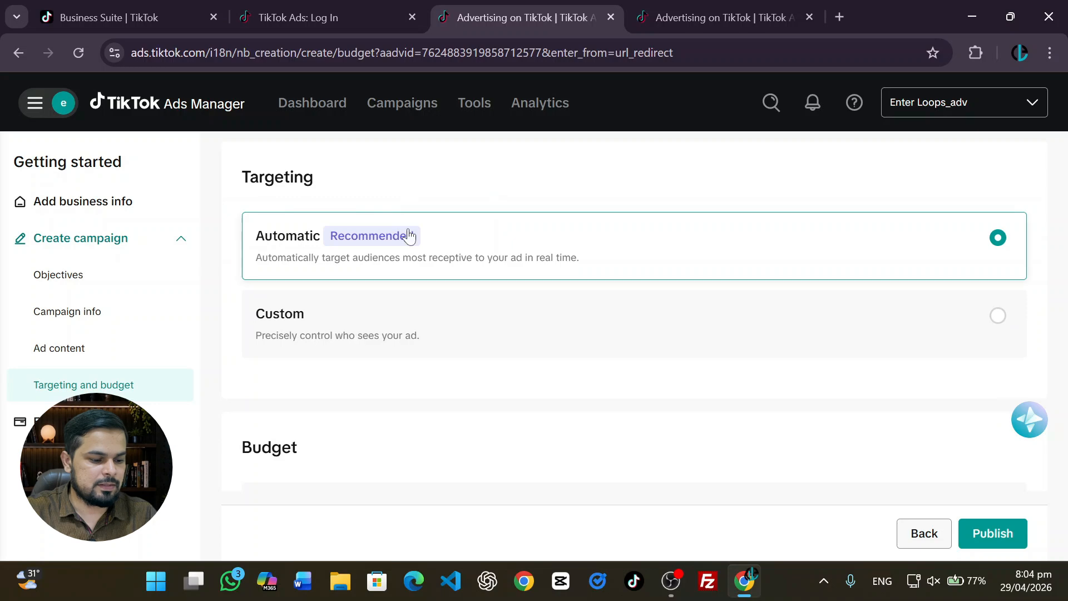
pyautogui.scroll(-10, 521, 330)
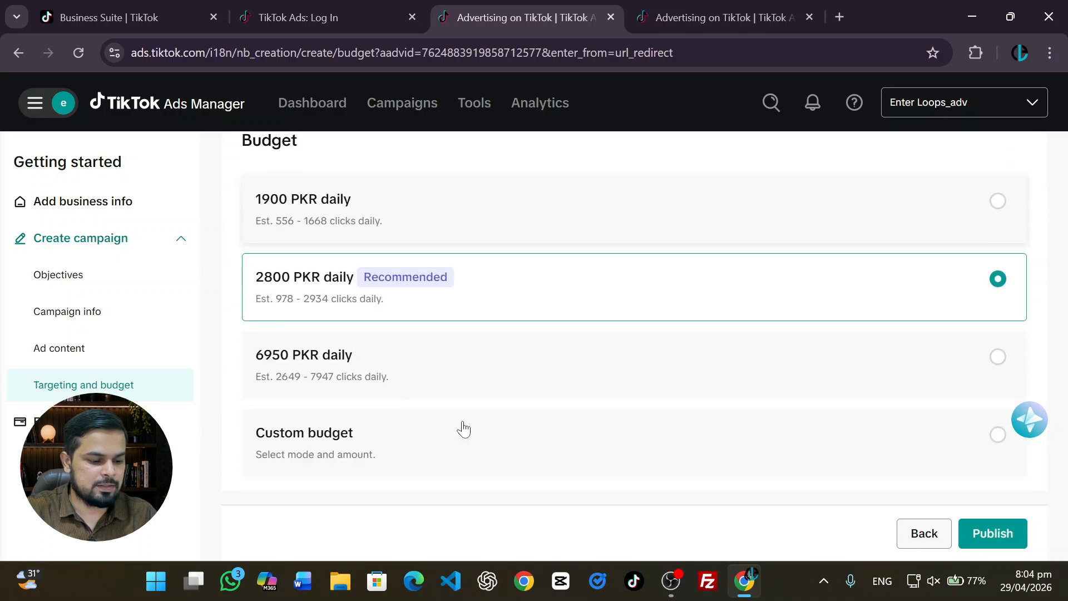
pyautogui.scroll(-3, 486, 401)
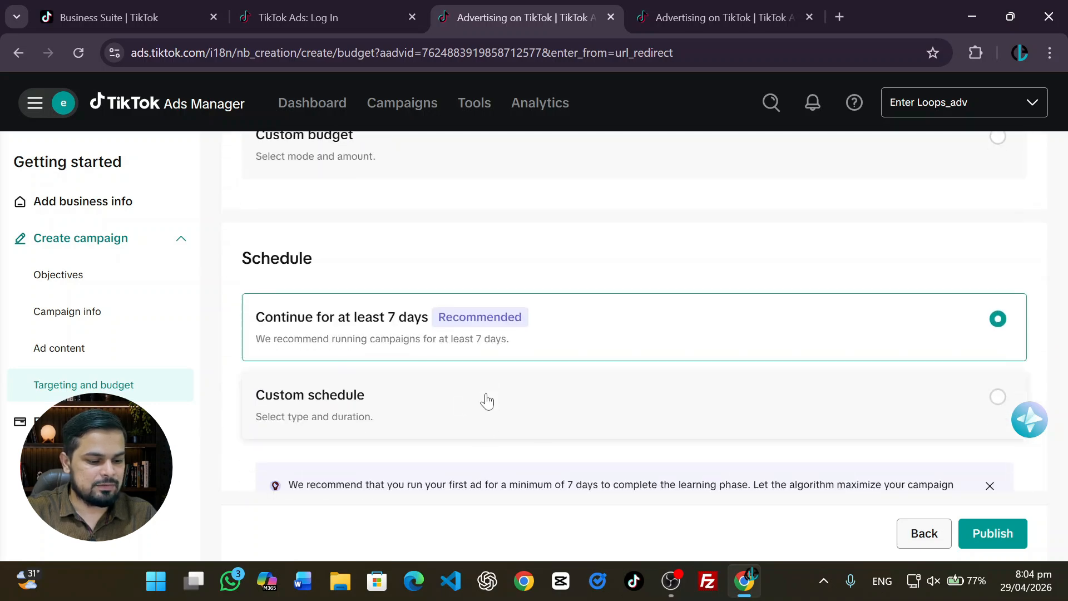
pyautogui.scroll(10, 488, 400)
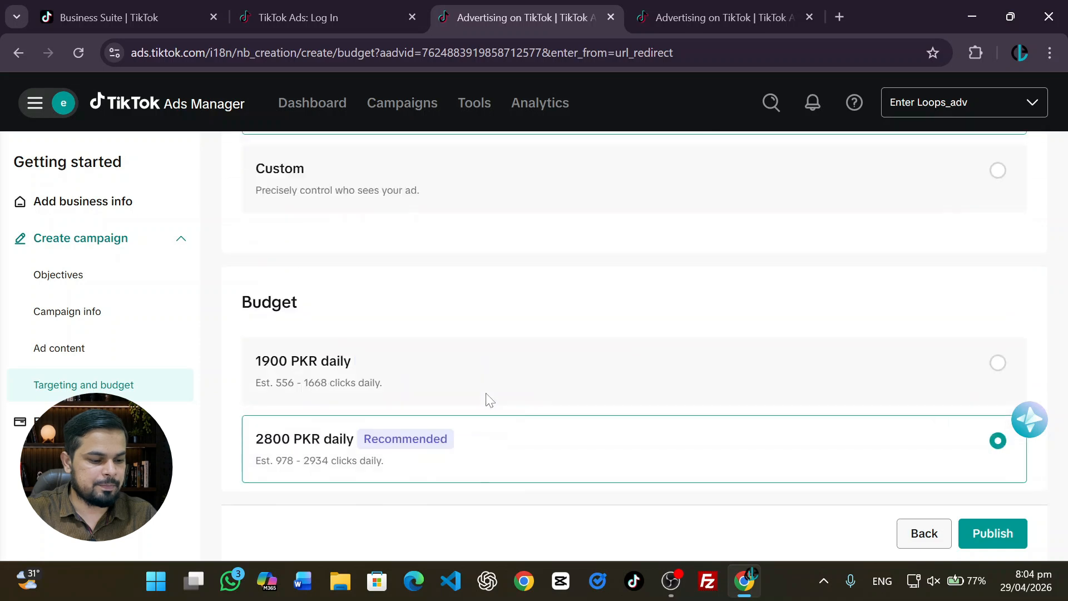
pyautogui.click(431, 340)
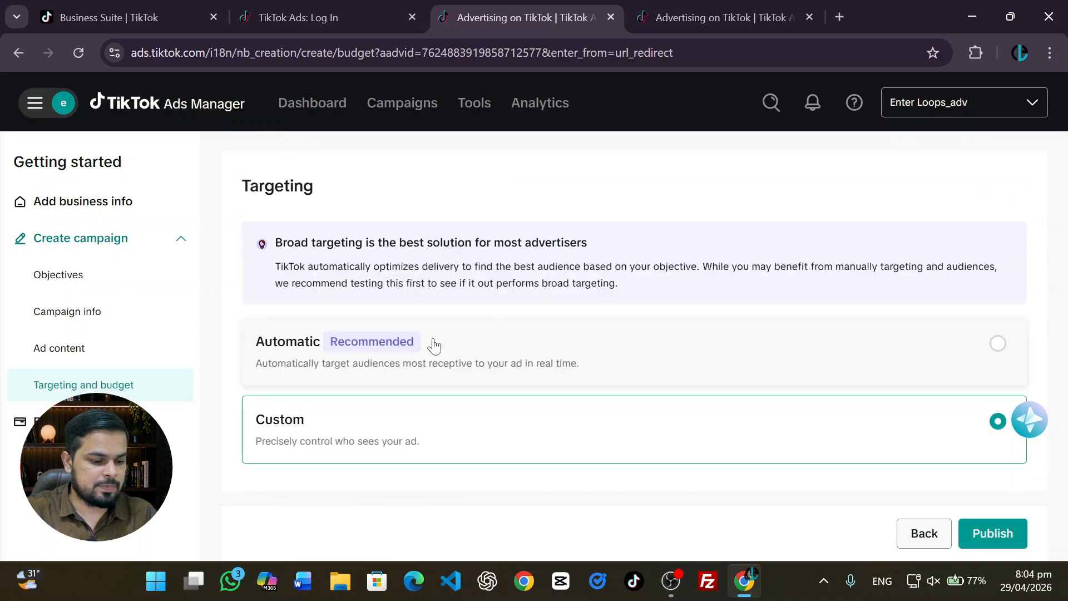
pyautogui.scroll(-2, 620, 322)
pyautogui.scroll(-2, 621, 320)
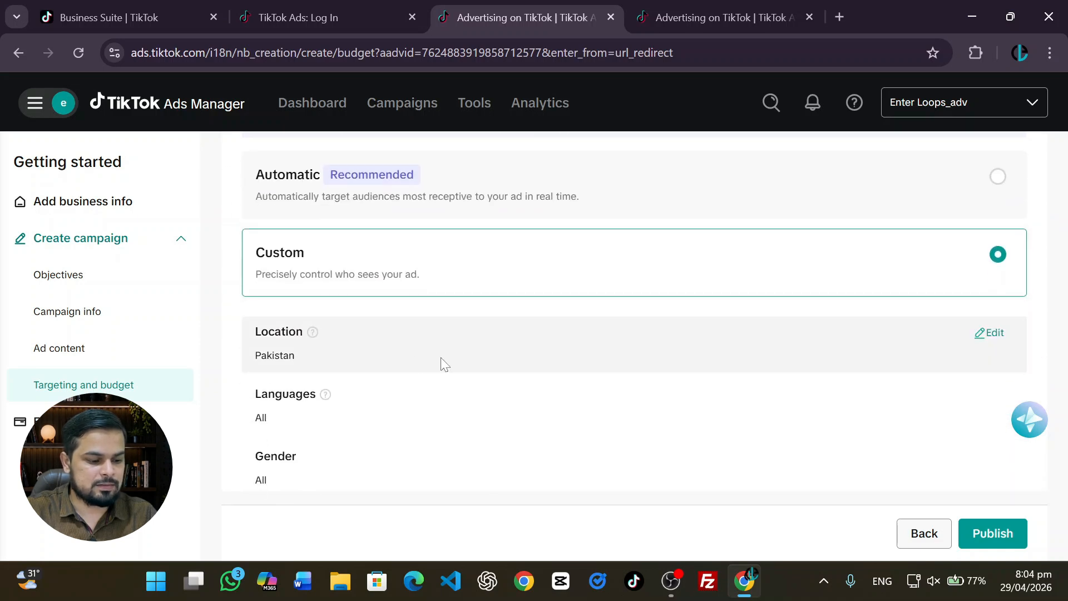
# - Replace the target location Pakistan with Lahore, Punjab, Pakistan
pyautogui.click(990, 334)
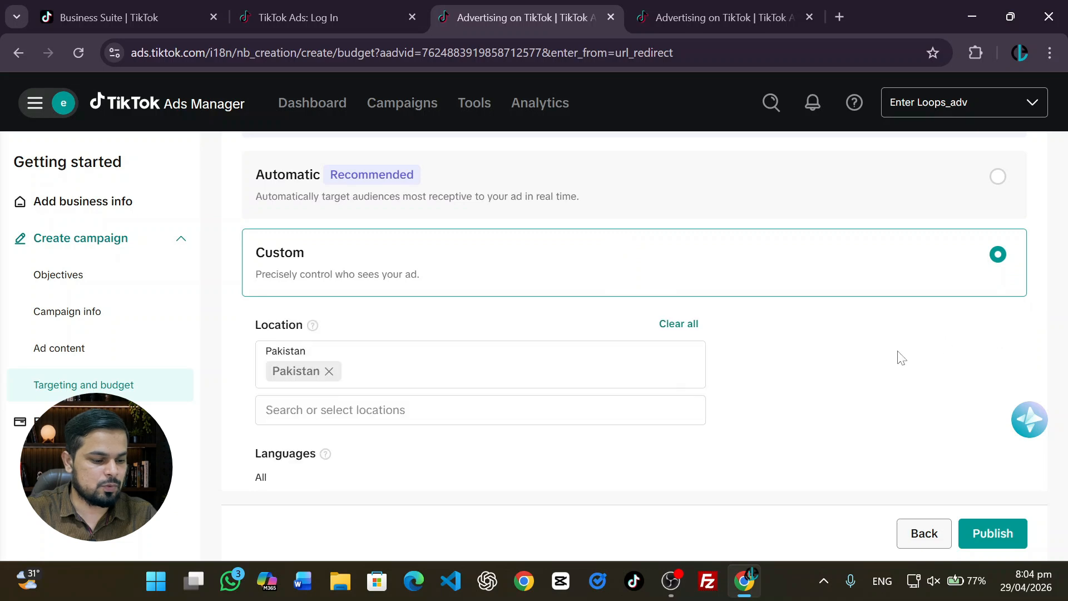
pyautogui.click(329, 371)
pyautogui.click(330, 359)
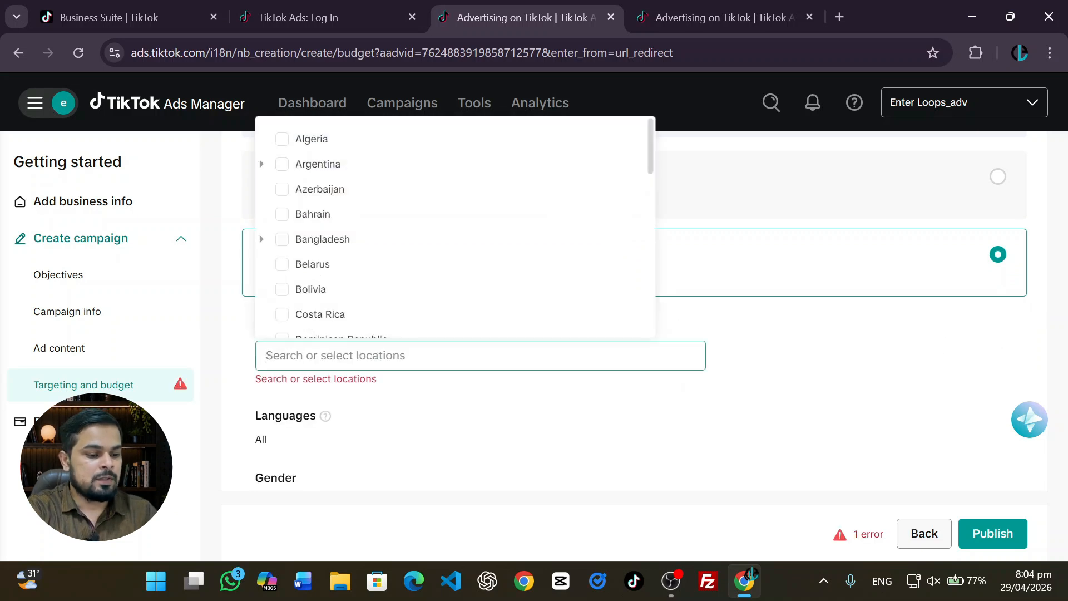
pyautogui.write('lahore')
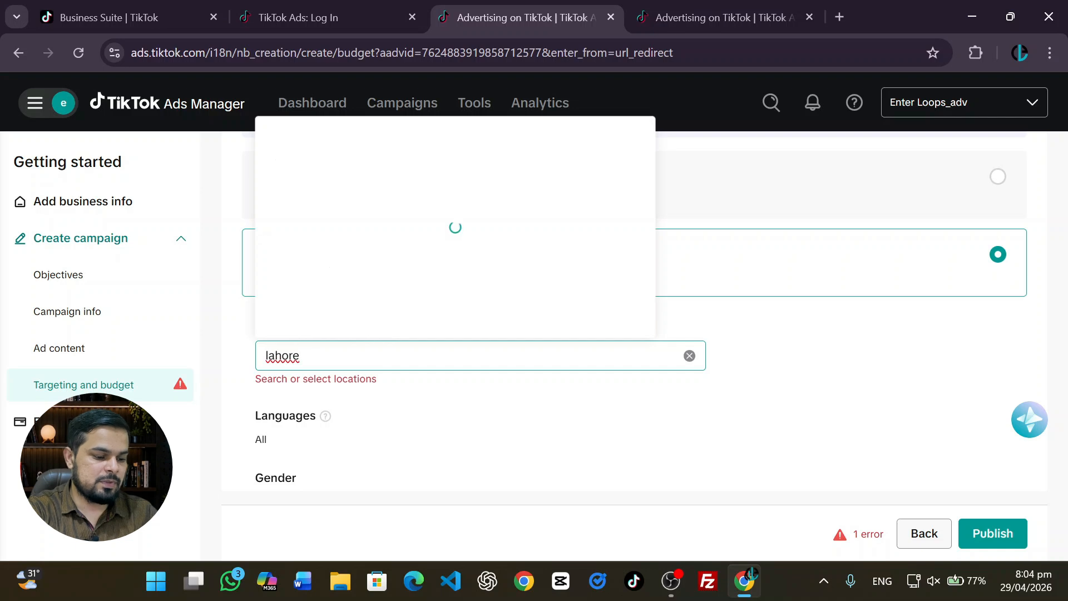
pyautogui.click(367, 149)
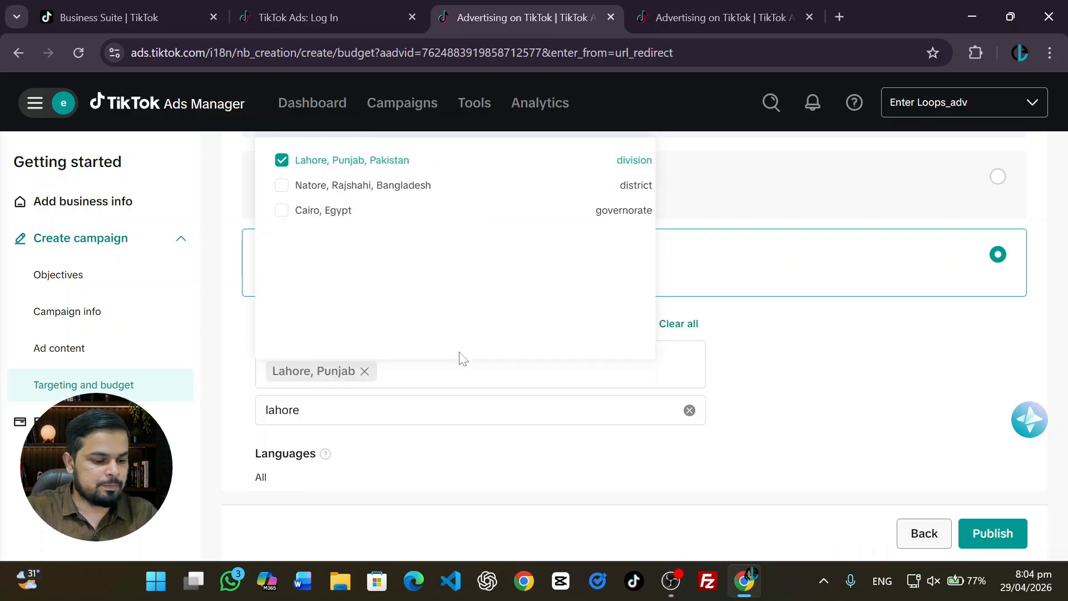
pyautogui.click(529, 458)
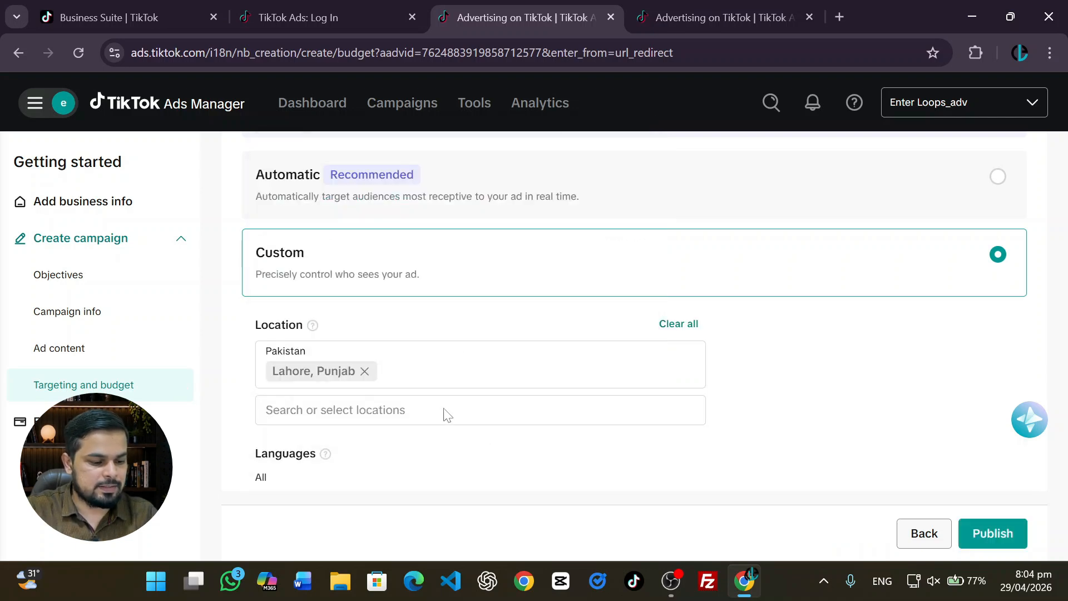
# - Open the gender targeting for editing and leave it set to All
pyautogui.scroll(-3, 507, 373)
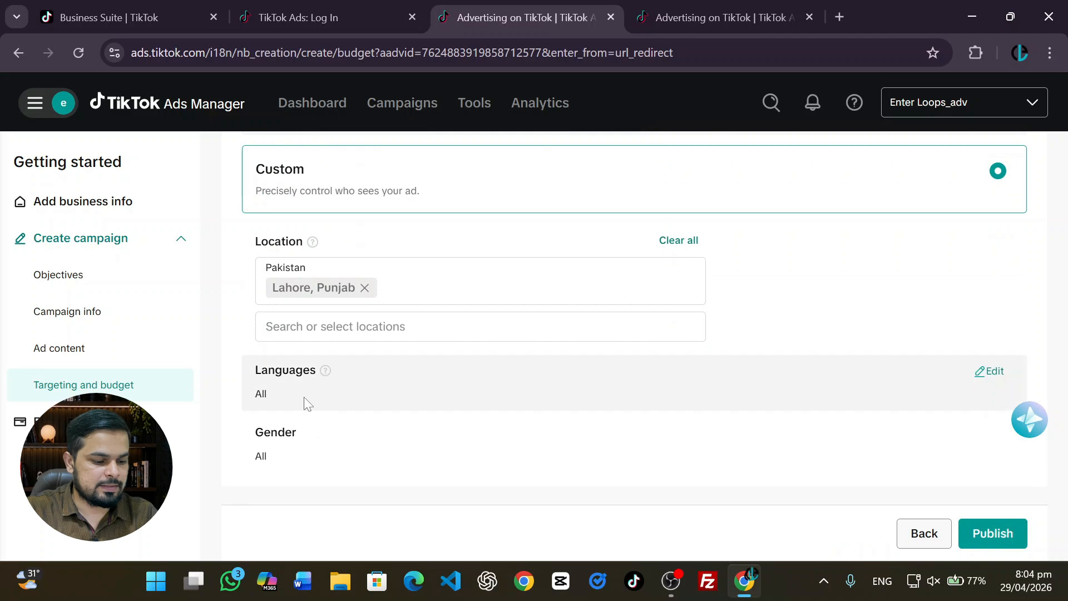
pyautogui.click(682, 359)
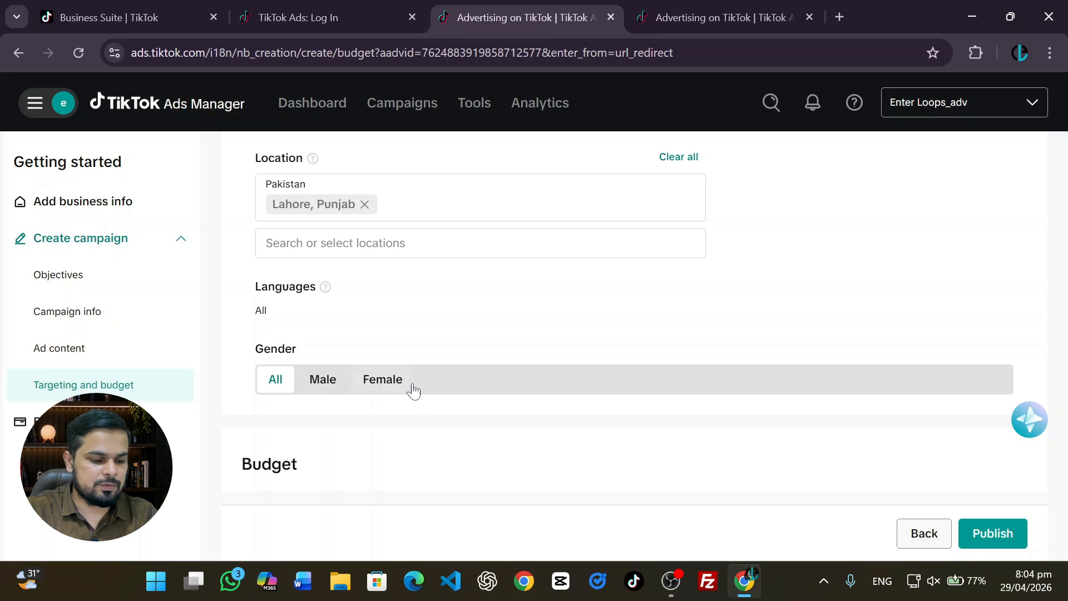
pyautogui.scroll(-1, 410, 320)
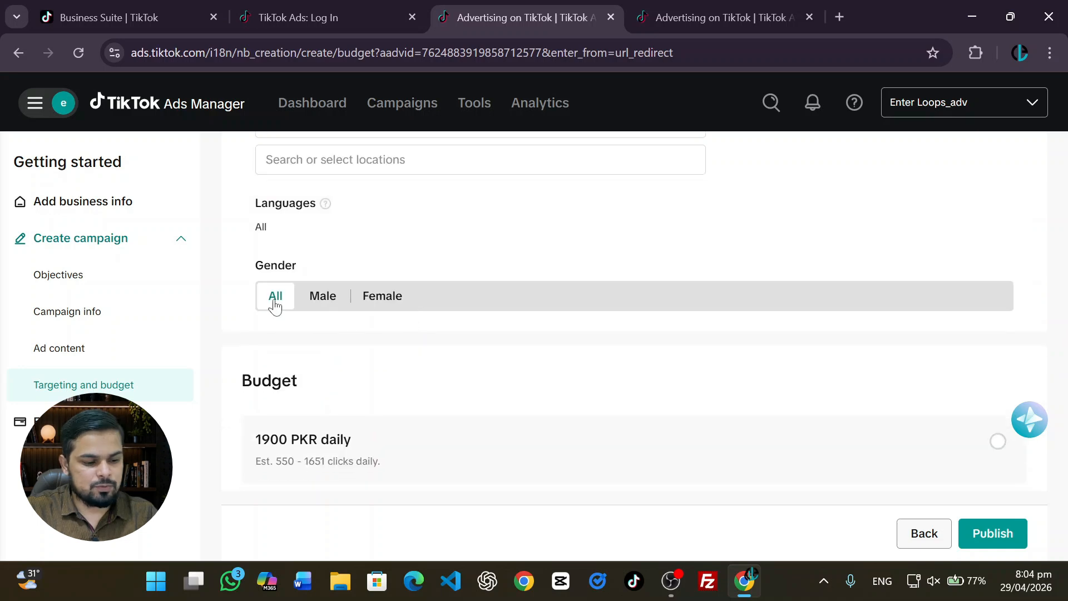
# - Choose a custom budget and try to set the daily amount to 500 PKR
pyautogui.scroll(-2, 625, 413)
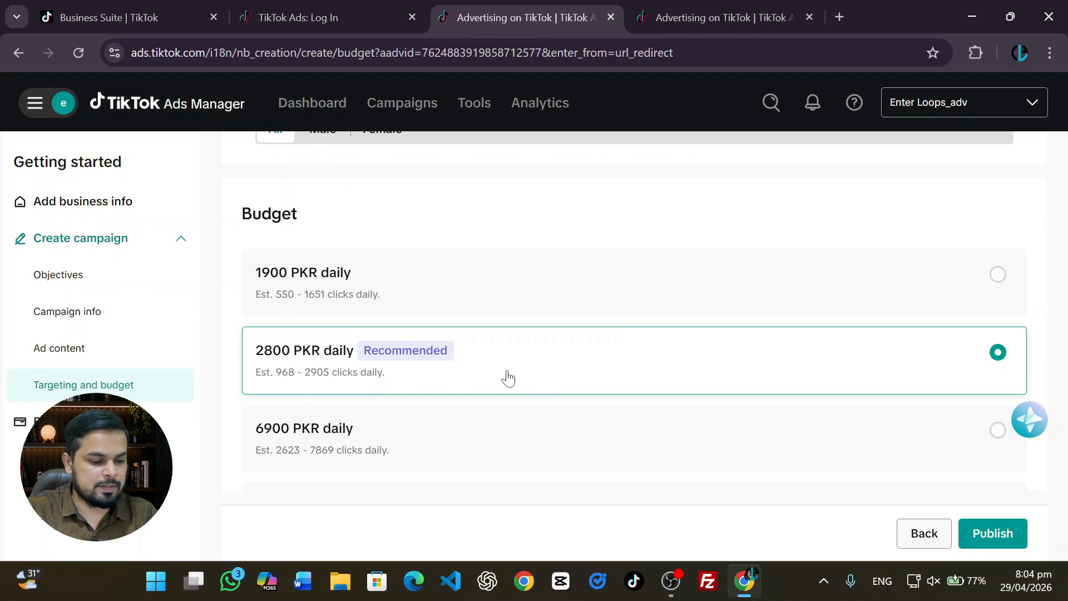
pyautogui.scroll(-1, 508, 378)
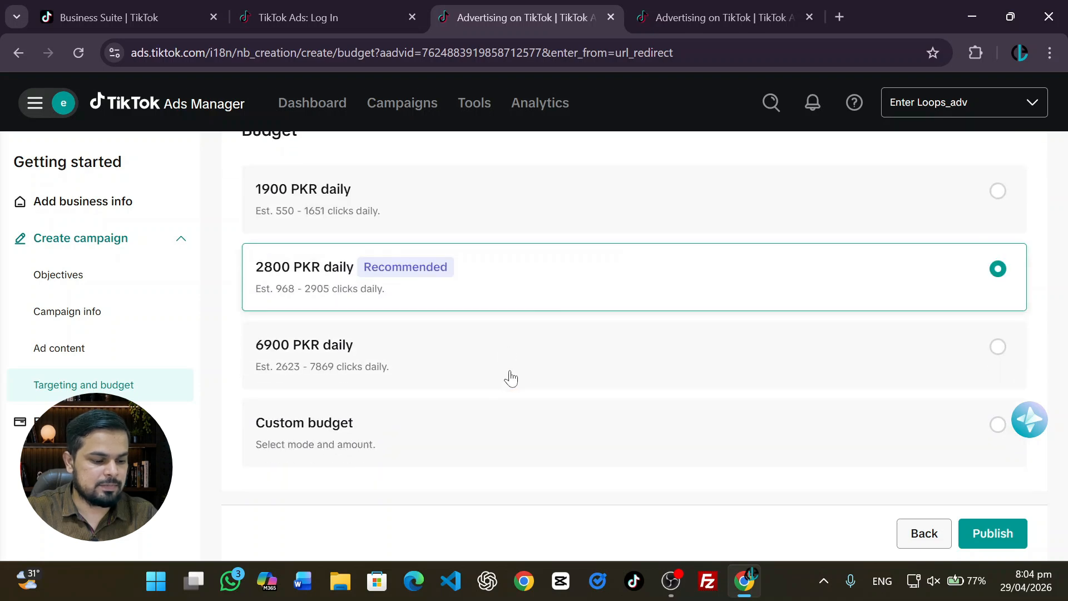
pyautogui.click(459, 443)
pyautogui.scroll(-3, 459, 443)
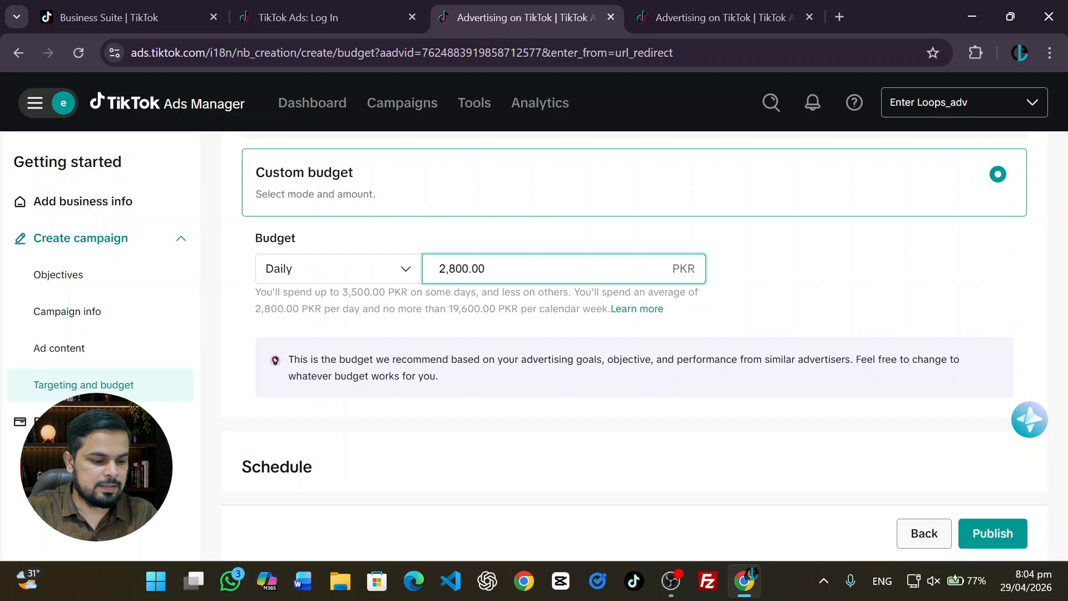
pyautogui.doubleClick(429, 276)
pyautogui.write('500')
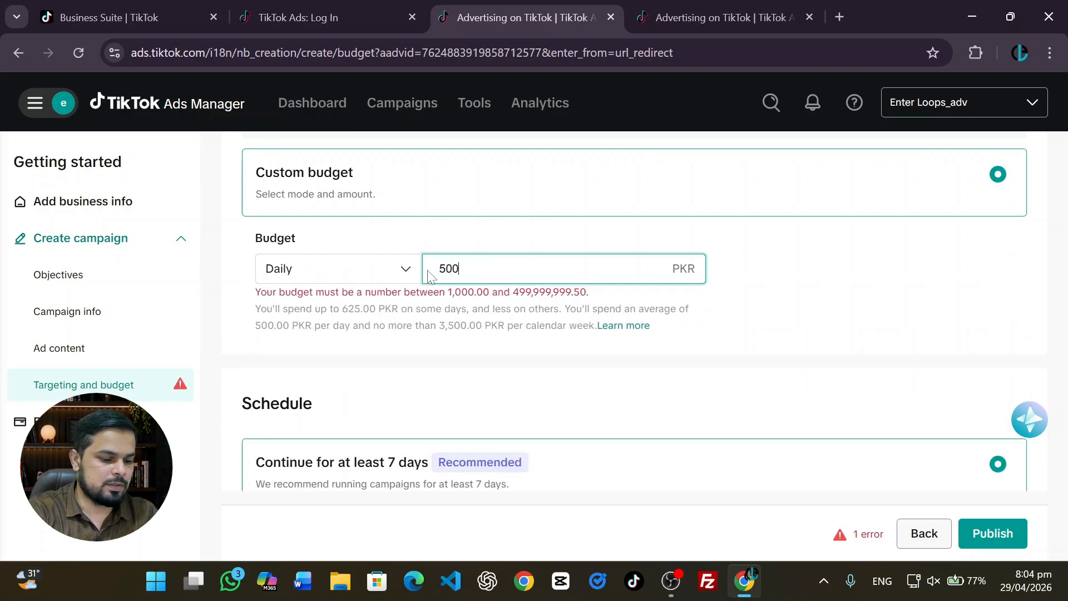
# - Set the custom daily budget to 1,000 PKR
pyautogui.click(511, 365)
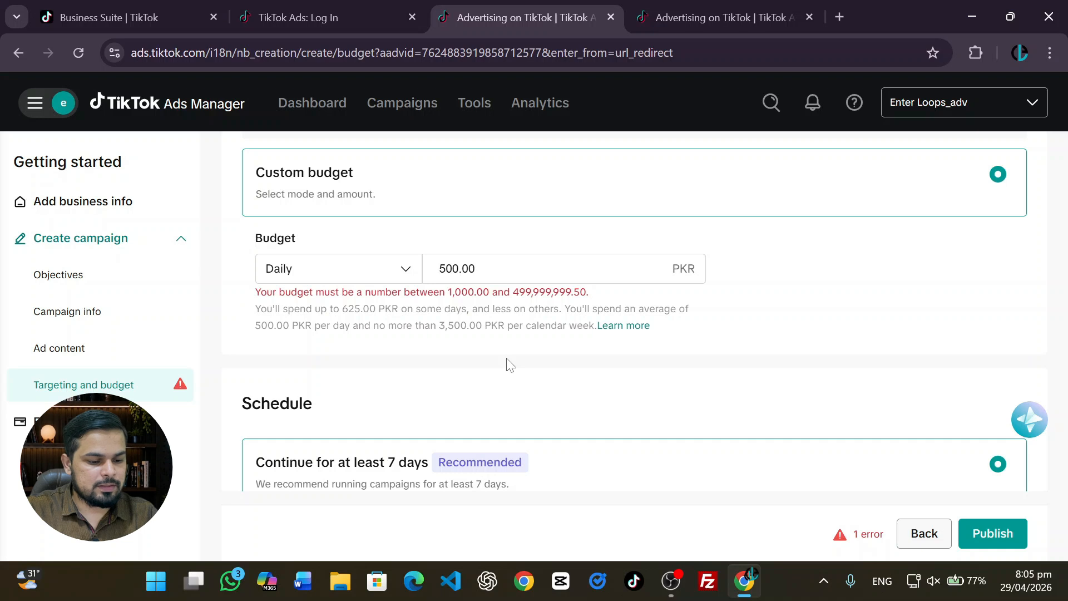
pyautogui.moveTo(513, 291); pyautogui.dragTo(579, 292)
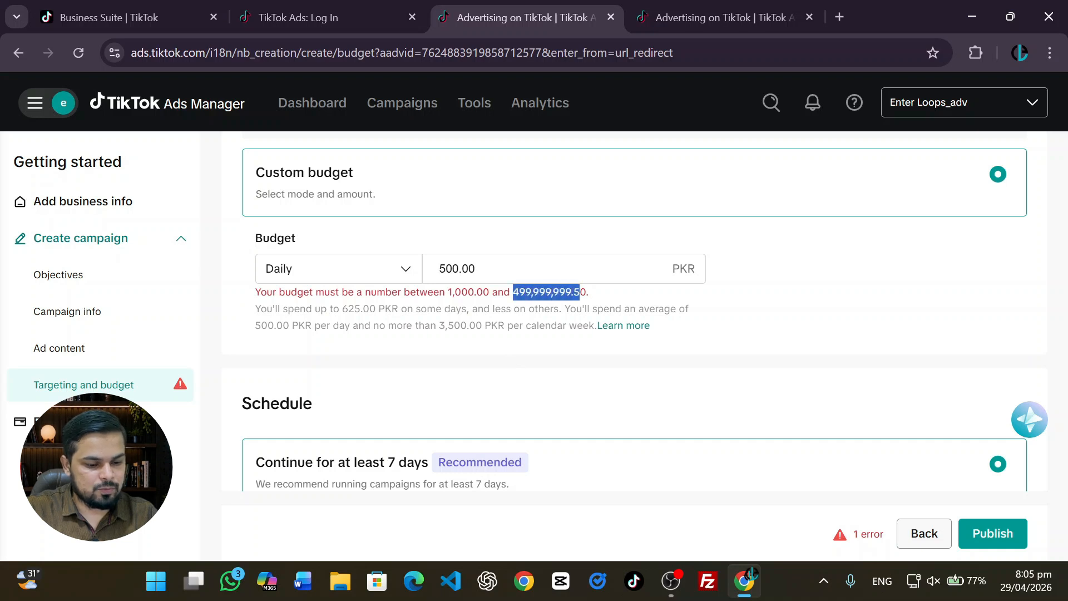
pyautogui.doubleClick(459, 269)
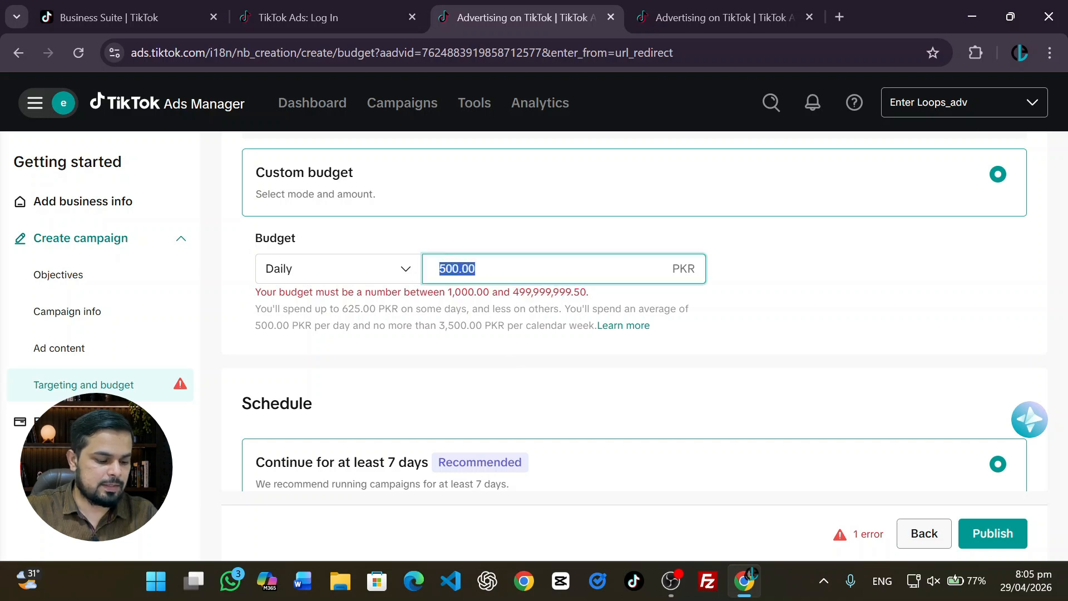
pyautogui.write('1000')
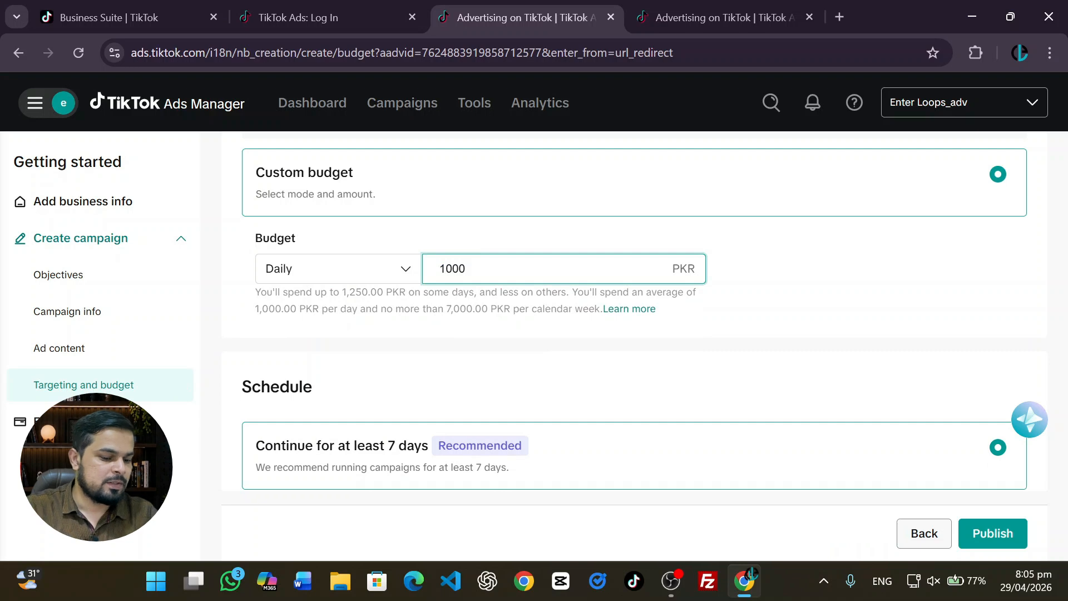
# - Try the Lifetime budget mode and return the budget to Daily
pyautogui.click(377, 278)
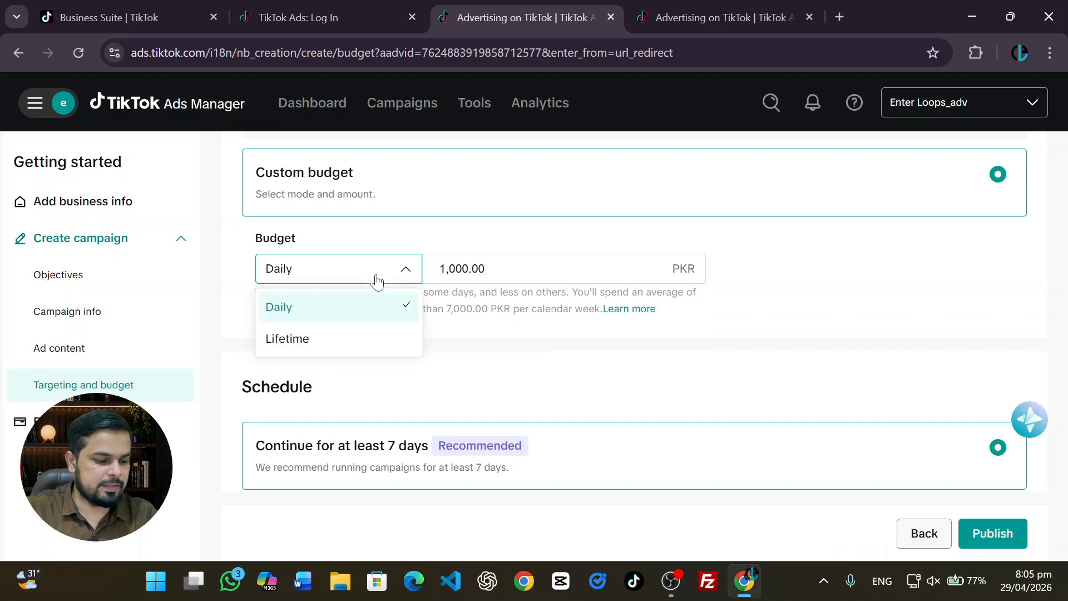
pyautogui.click(346, 349)
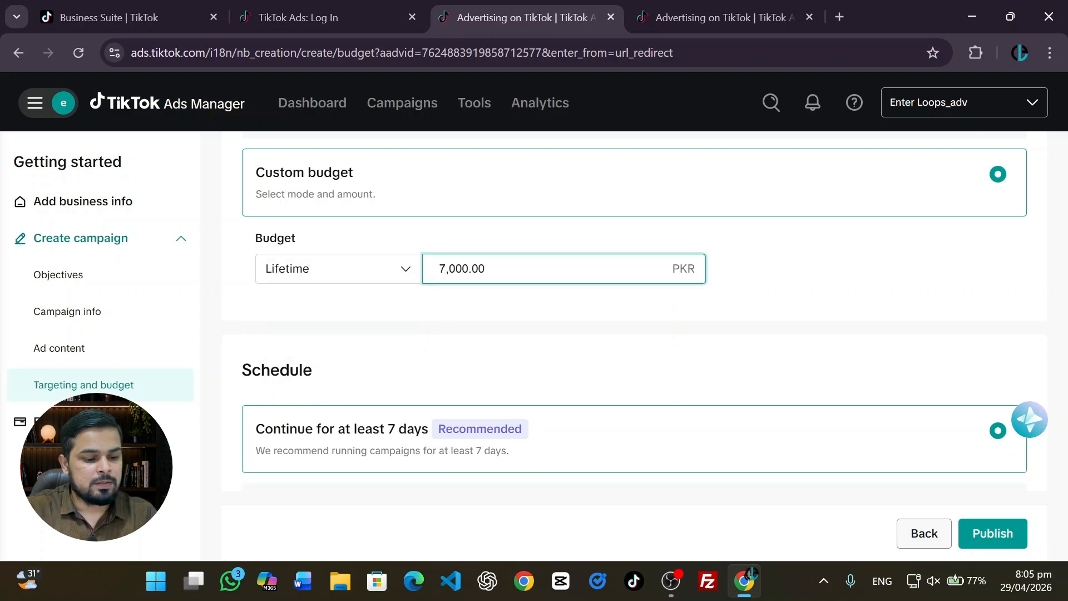
pyautogui.click(486, 327)
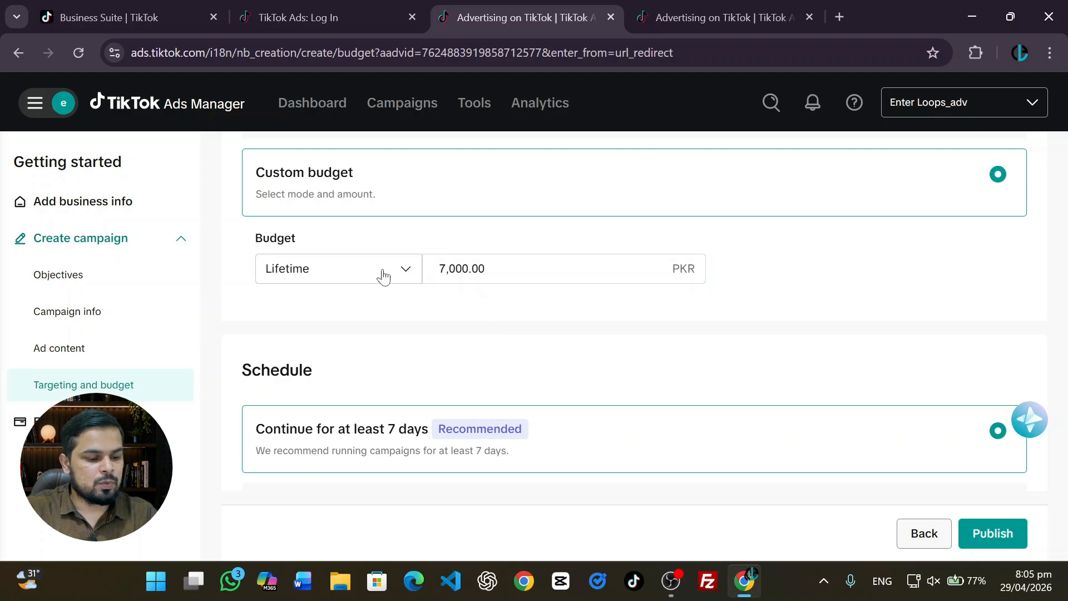
pyautogui.click(400, 274)
pyautogui.click(382, 309)
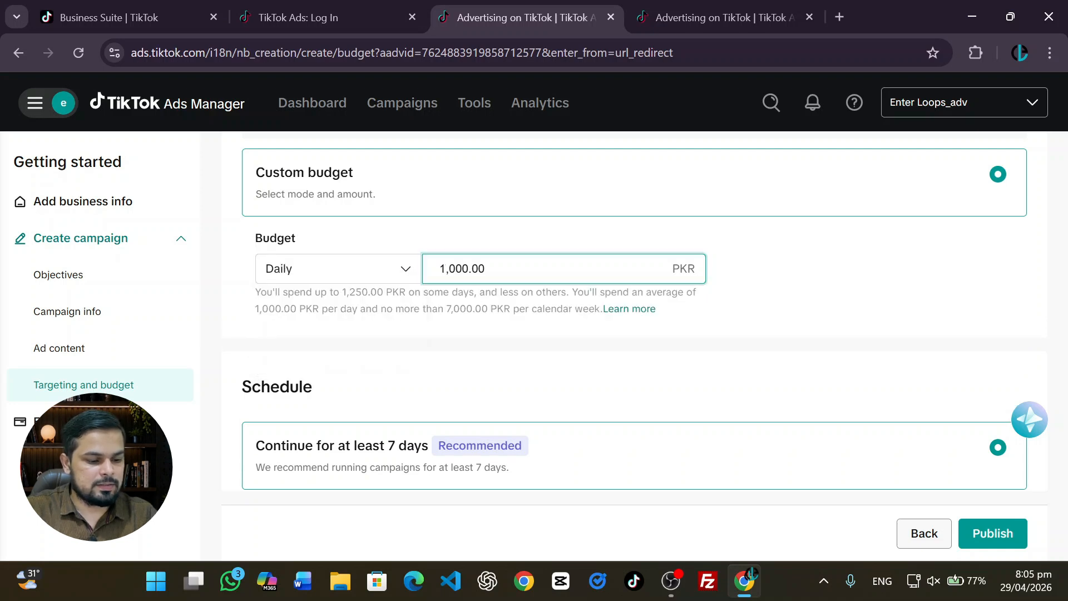
pyautogui.scroll(-4, 548, 362)
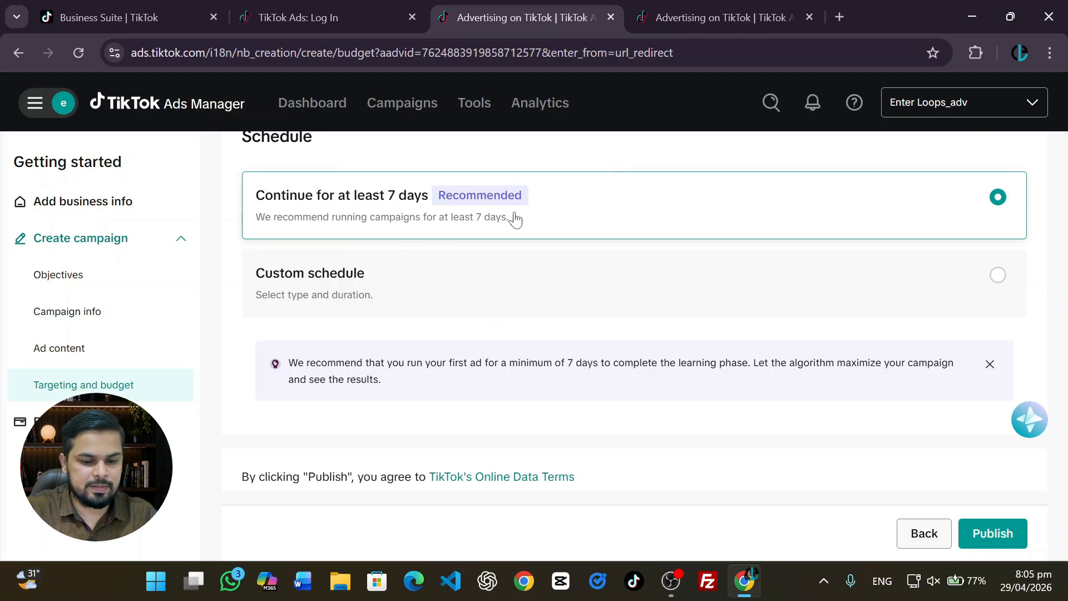
pyautogui.click(417, 286)
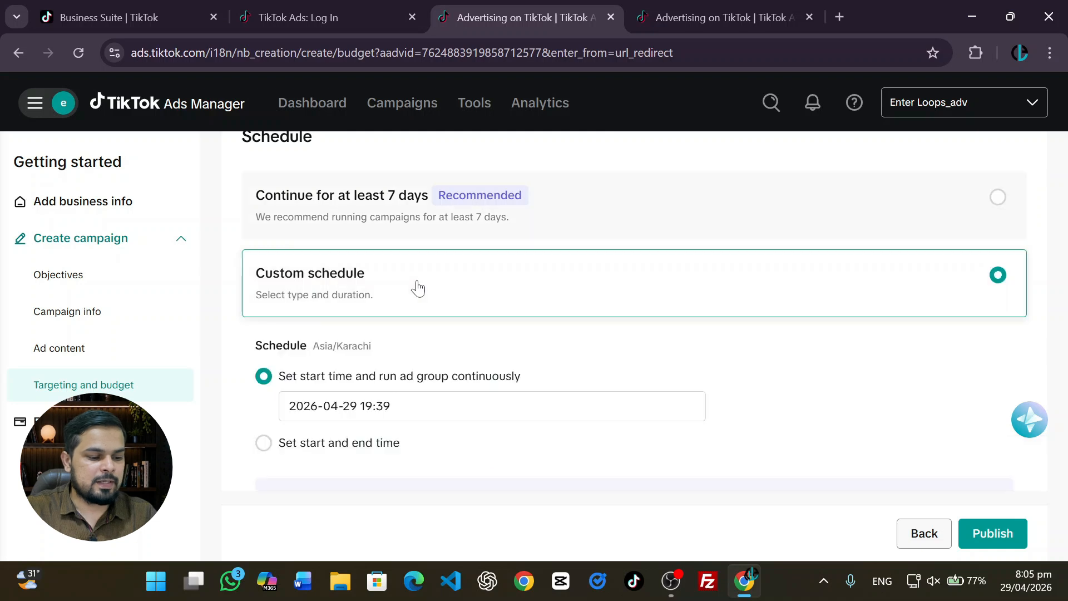
pyautogui.scroll(-1, 548, 355)
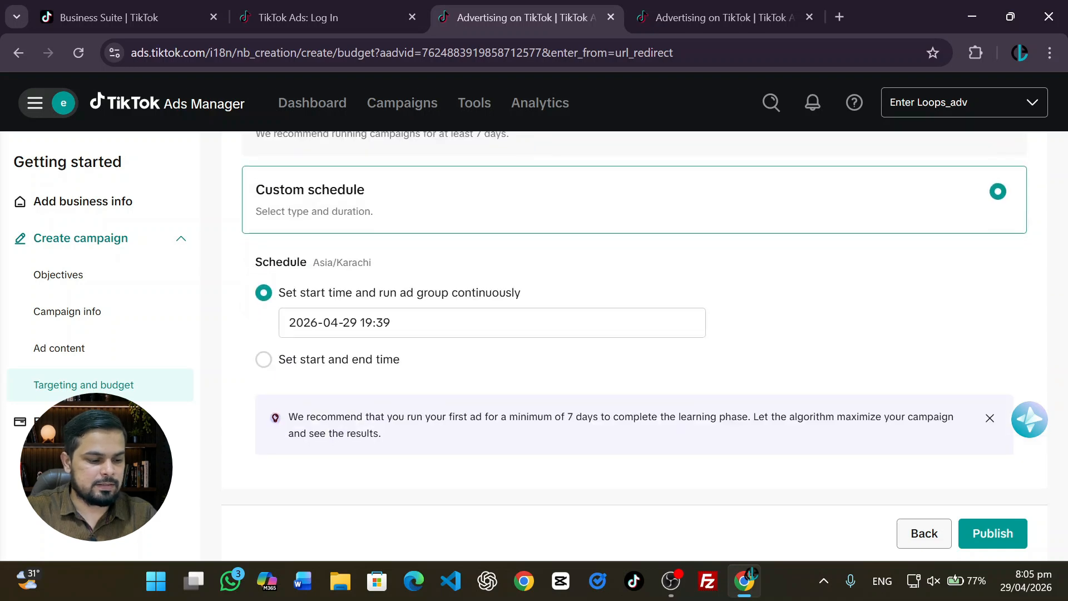
pyautogui.click(492, 322)
pyautogui.click(426, 221)
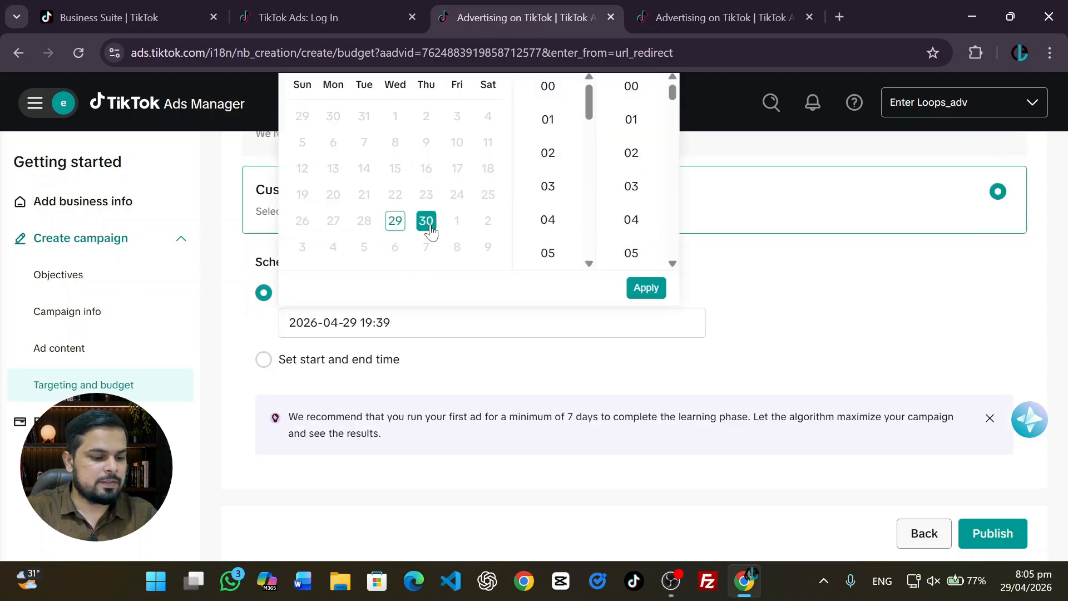
pyautogui.click(563, 213)
pyautogui.click(565, 156)
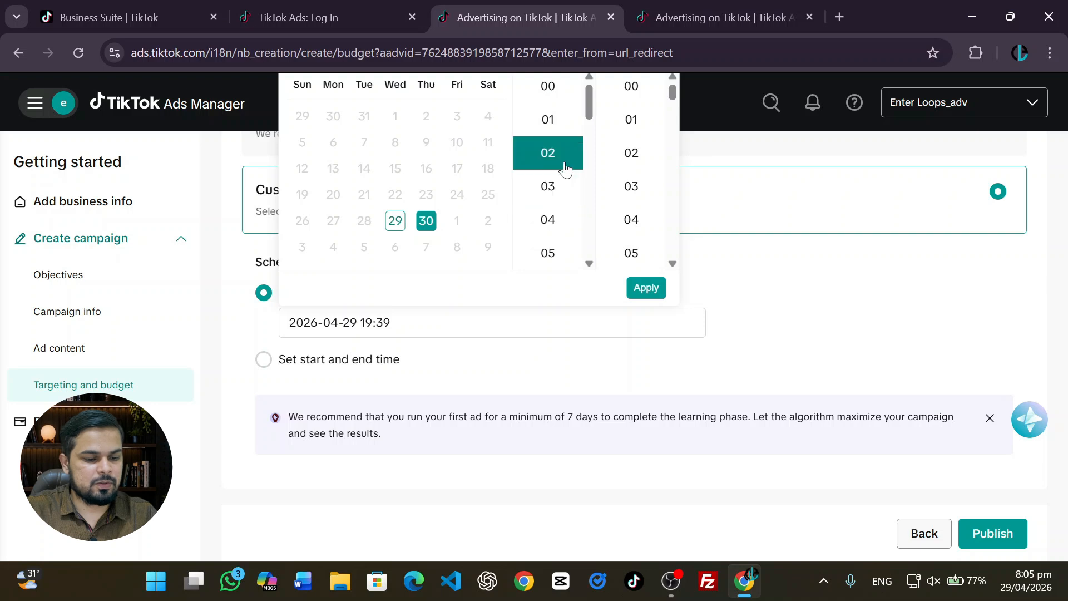
pyautogui.scroll(-3, 562, 167)
pyautogui.click(565, 166)
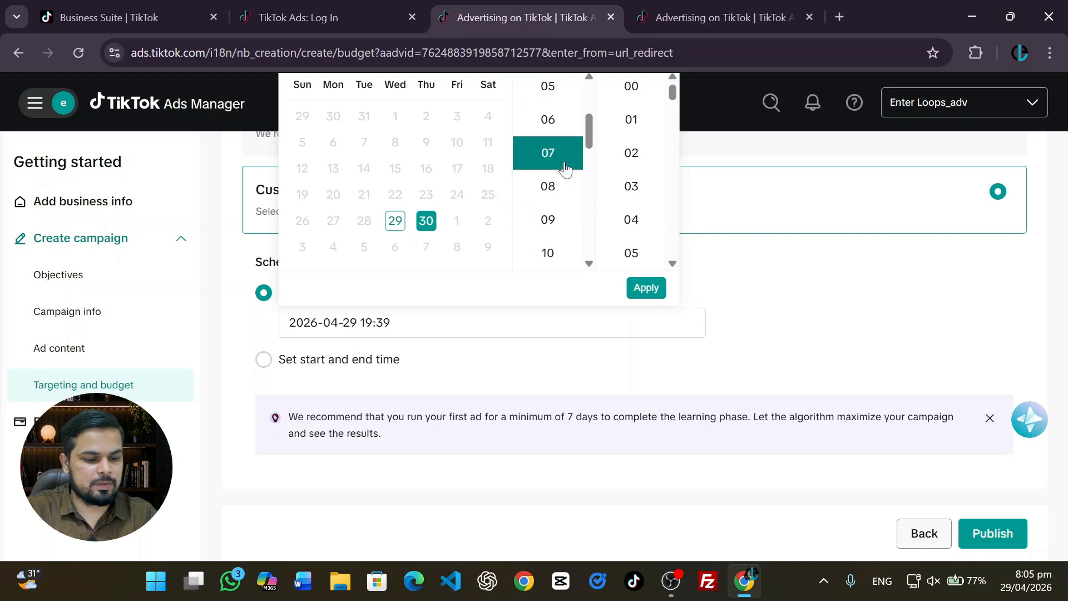
pyautogui.click(559, 132)
pyautogui.click(625, 98)
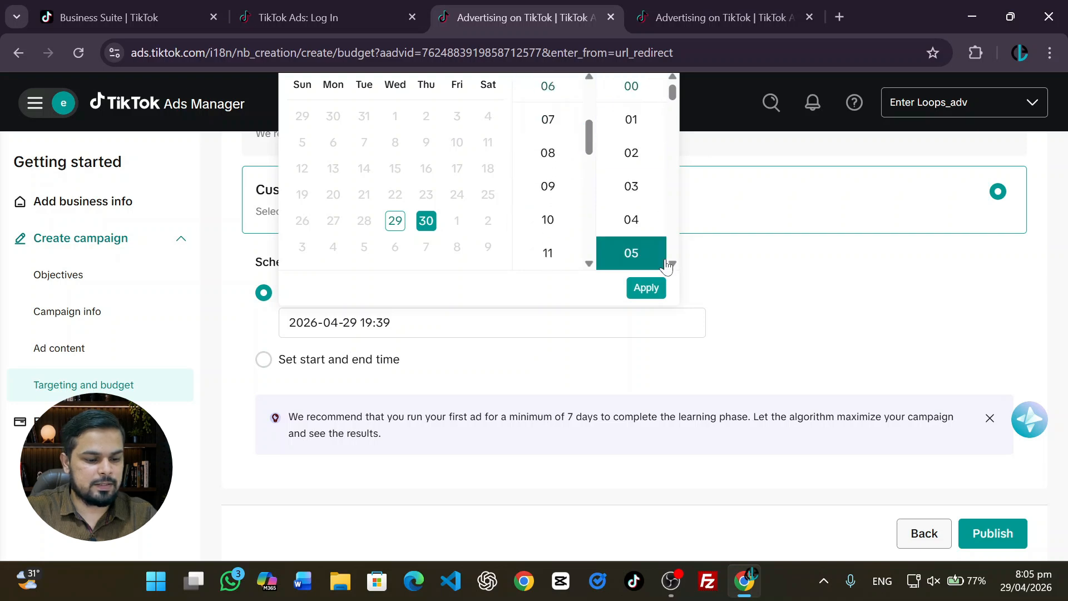
pyautogui.click(648, 293)
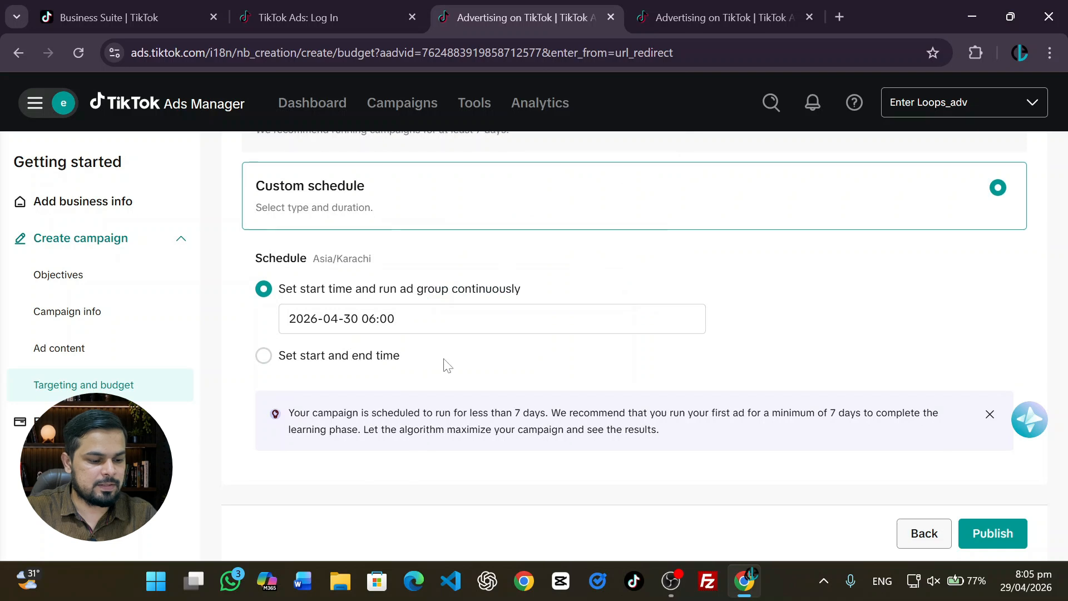
# - Switch the custom schedule from running continuously to a set start and end time
pyautogui.scroll(-1, 443, 361)
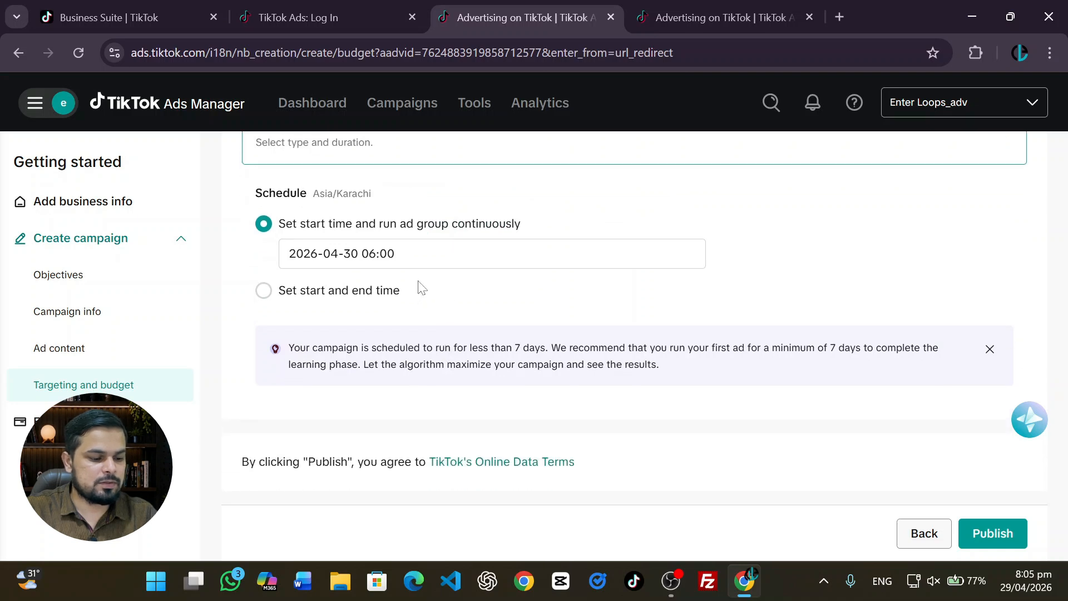
pyautogui.click(262, 290)
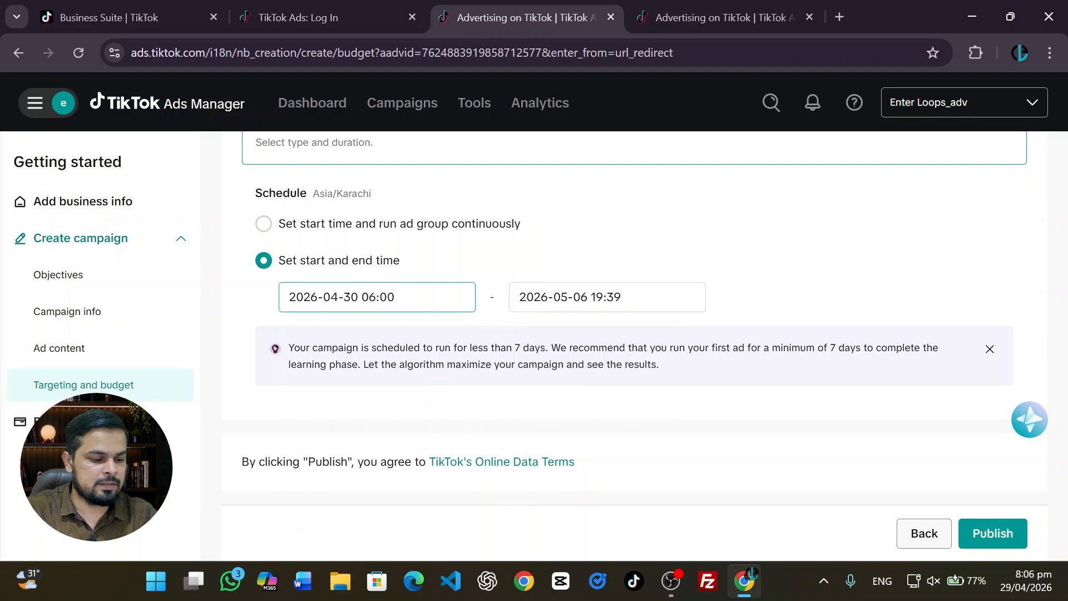
pyautogui.click(422, 297)
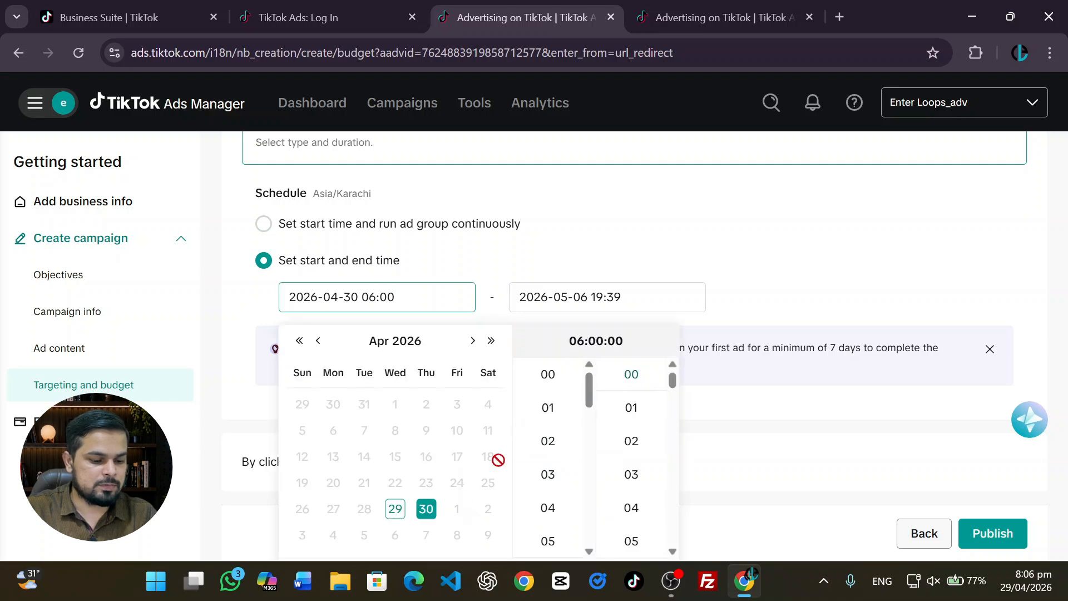
pyautogui.click(473, 342)
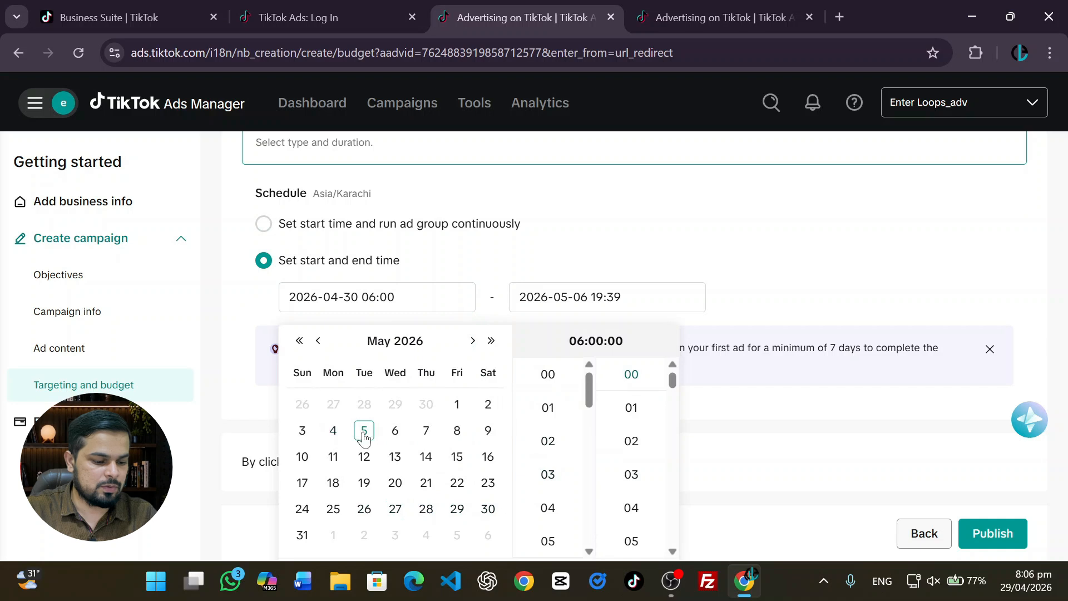
pyautogui.click(364, 431)
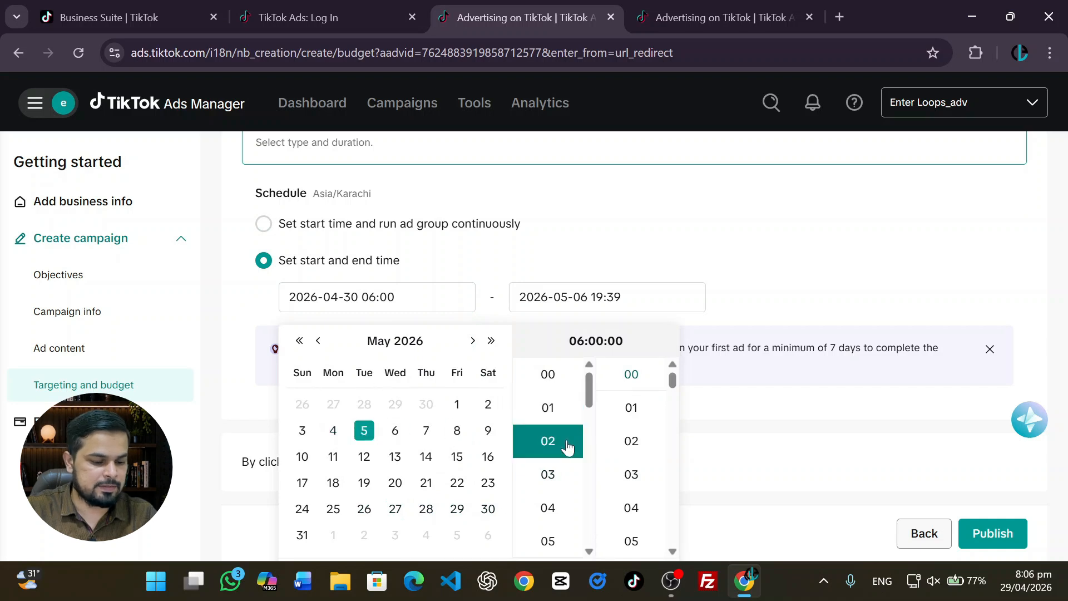
pyautogui.click(568, 474)
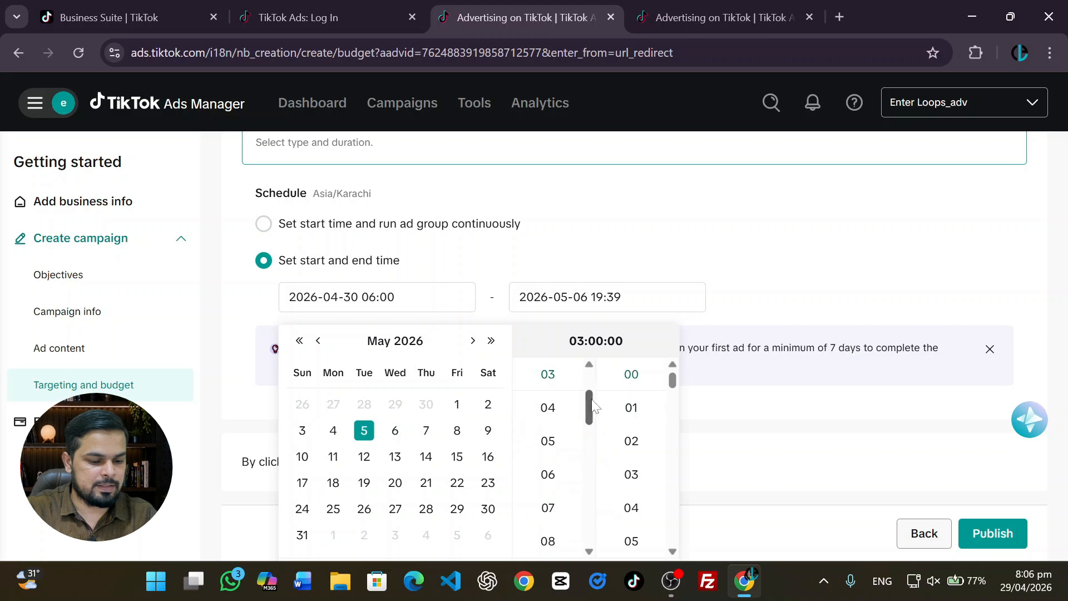
pyautogui.click(696, 410)
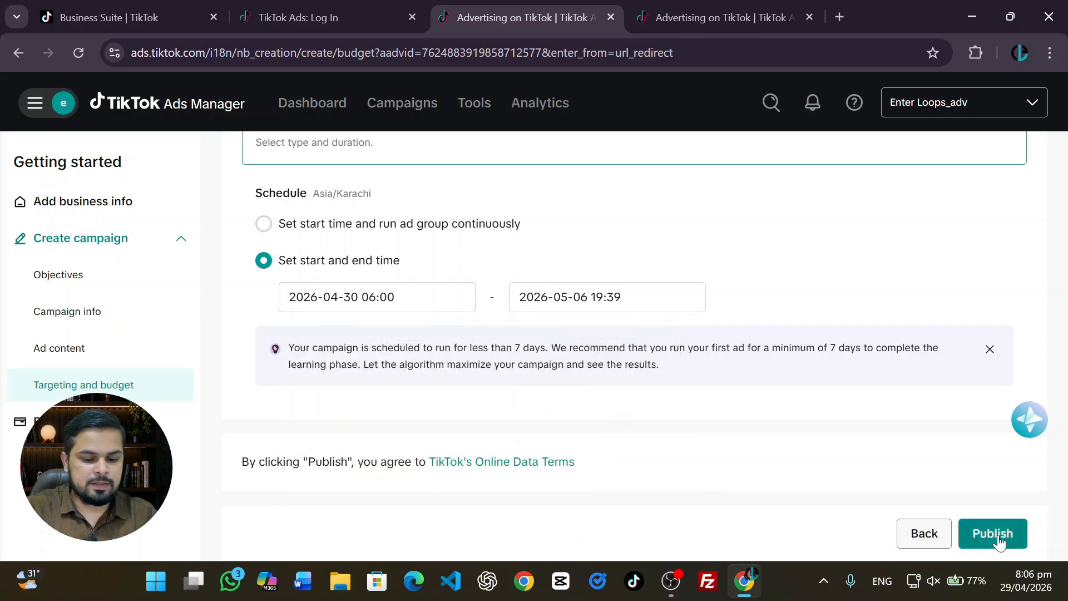
pyautogui.scroll(4, 573, 403)
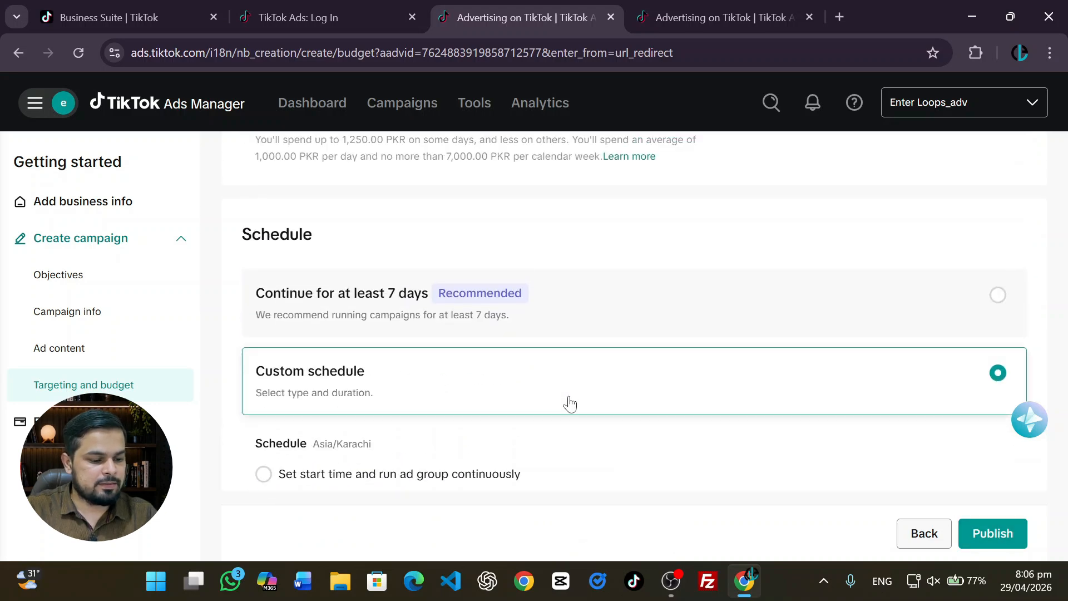